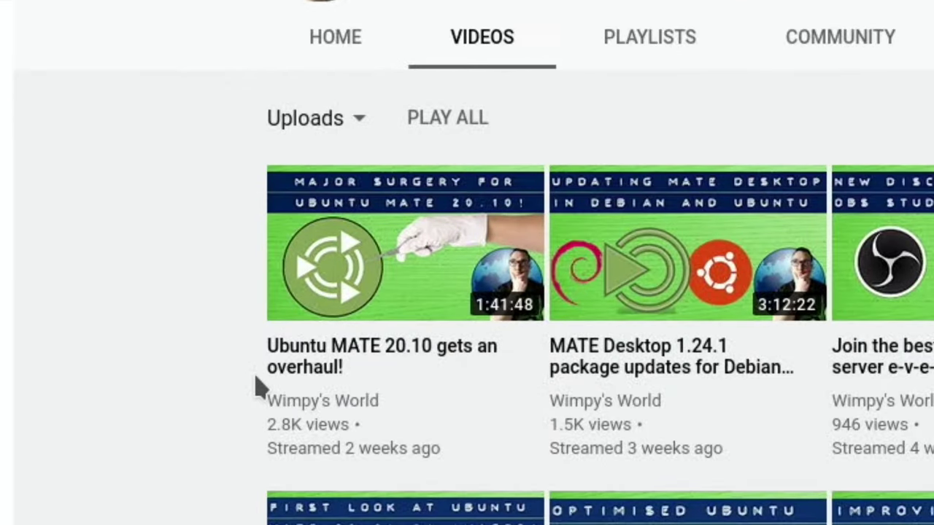
# Open the Wimpy's World video "Ubuntu MATE 20.10 gets an overhaul!" and read through its full description.
pyautogui.moveTo(385, 305)
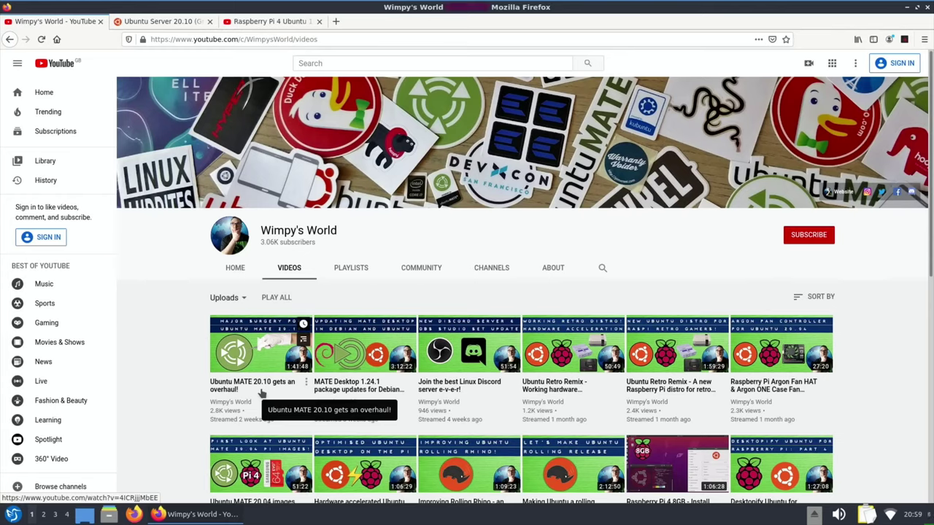
pyautogui.click(214, 387)
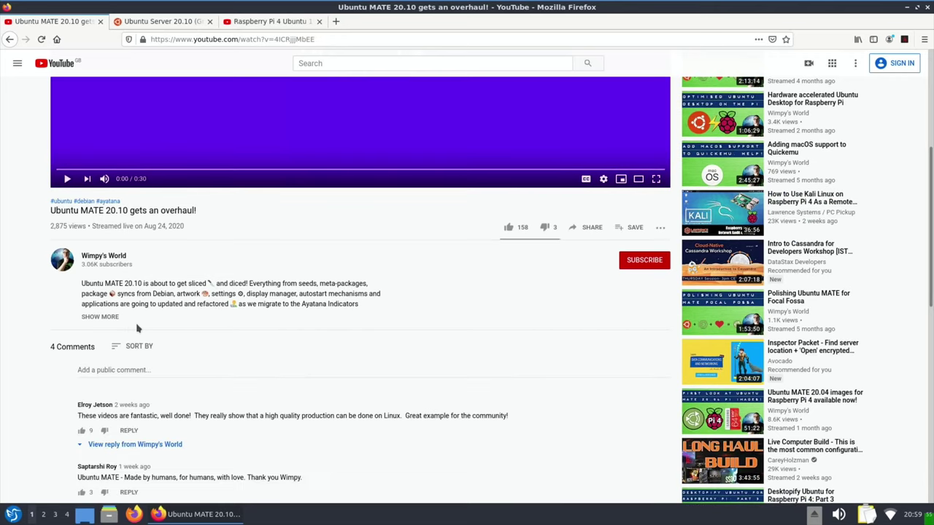
pyautogui.click(108, 318)
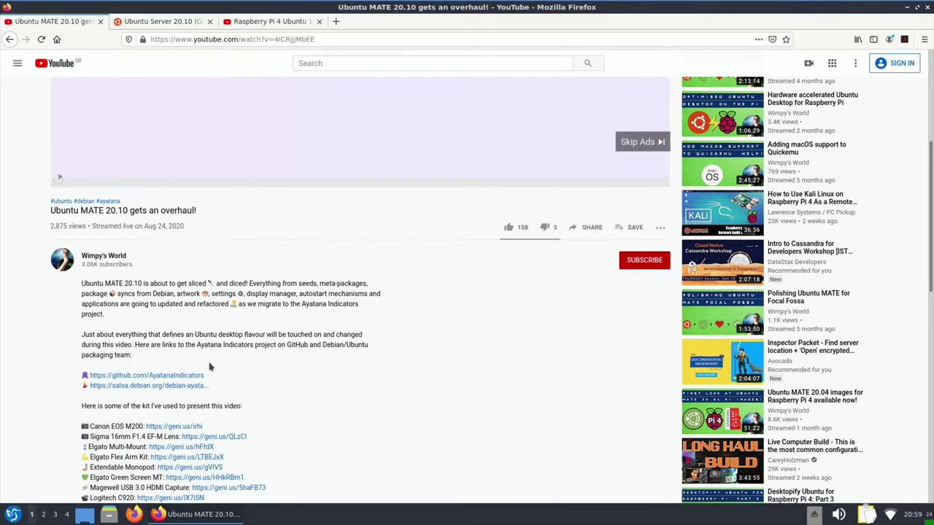
pyautogui.scroll(-6, 210, 367)
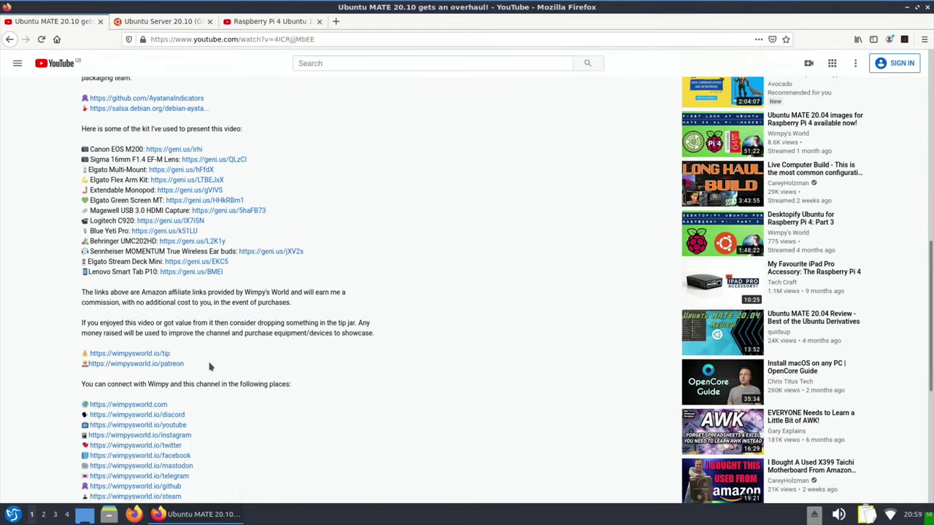
pyautogui.scroll(10, 210, 367)
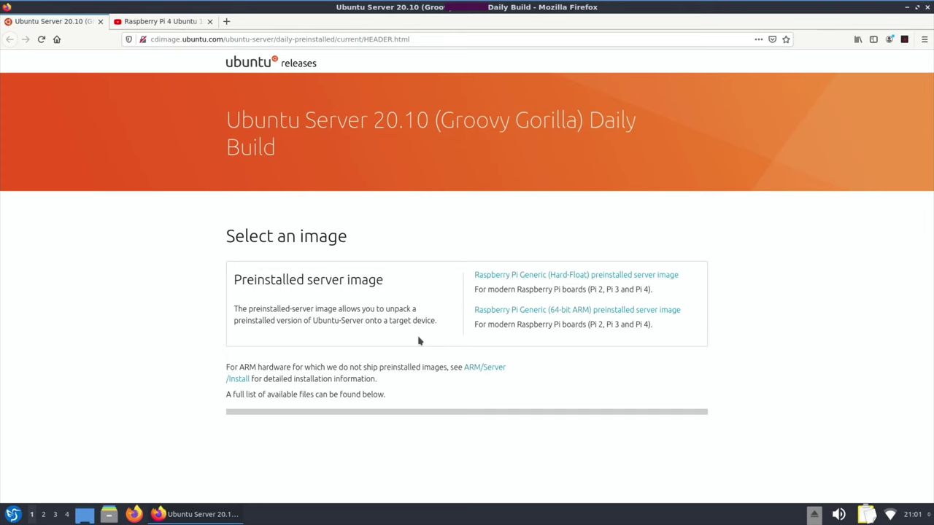
# Show the desktop install commands in the expanded description of the Raspberry Pi 4 Ubuntu 19.10 video, and close the terminal window.
pyautogui.click(168, 22)
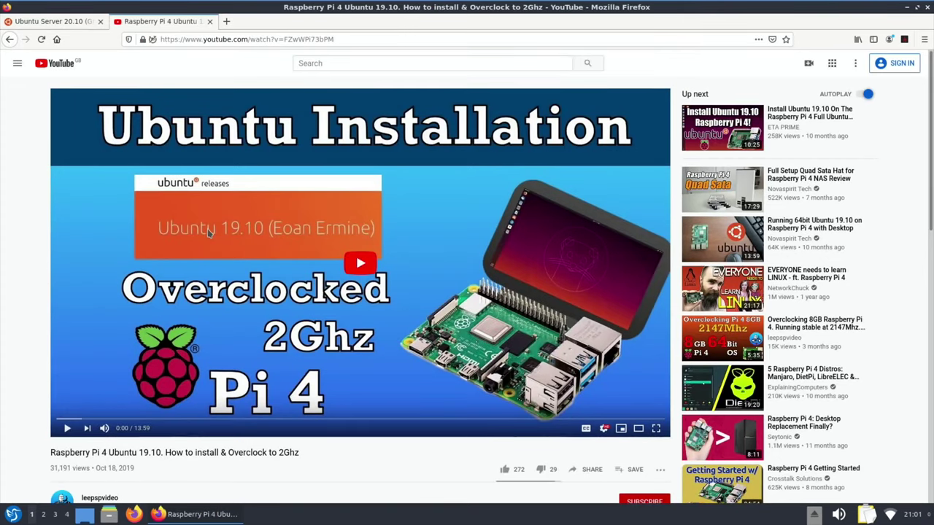
pyautogui.scroll(-5, 207, 228)
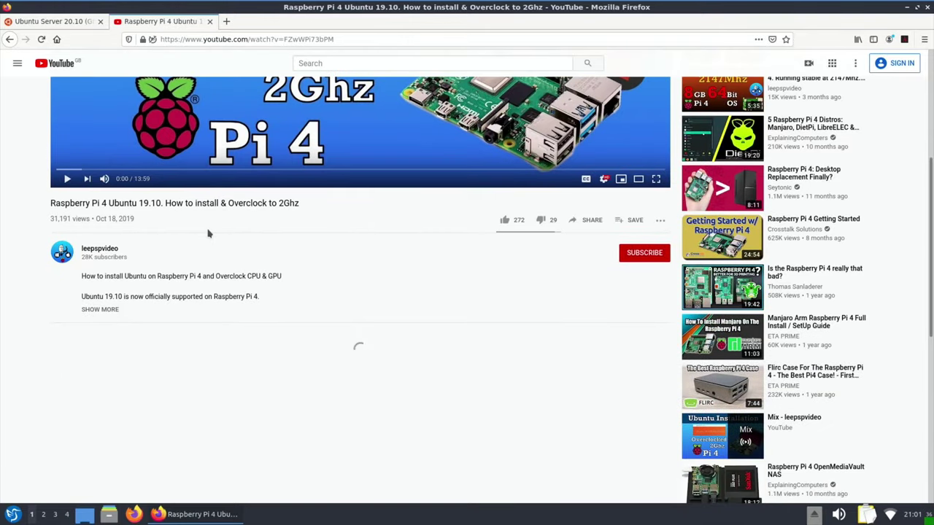
pyautogui.click(114, 310)
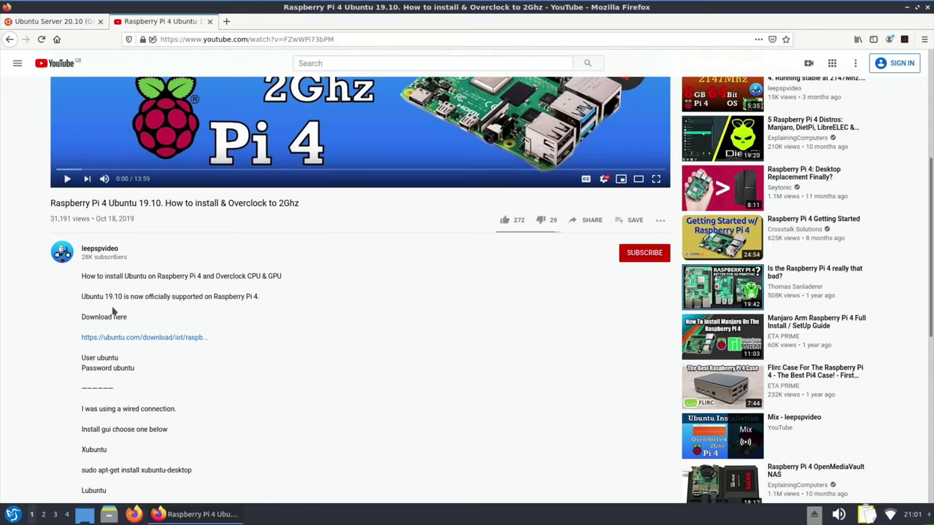
pyautogui.scroll(-4, 113, 312)
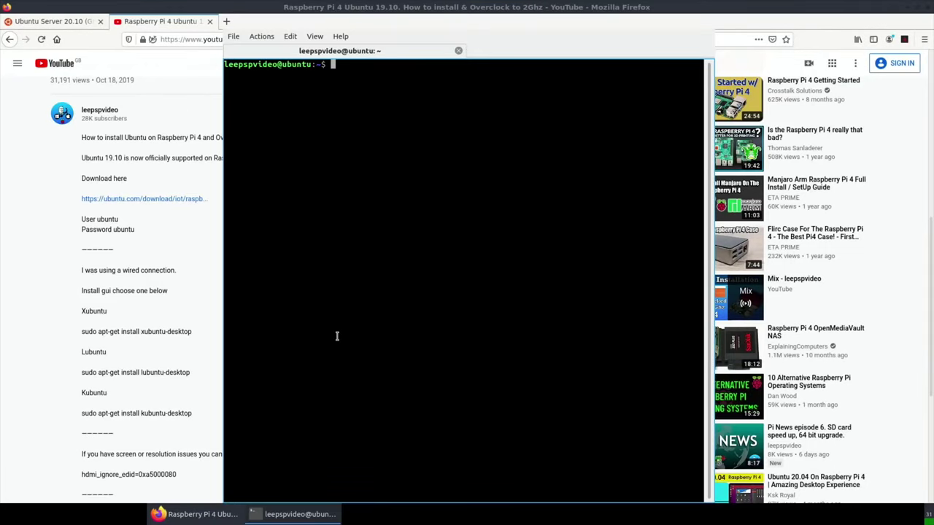
pyautogui.click(458, 50)
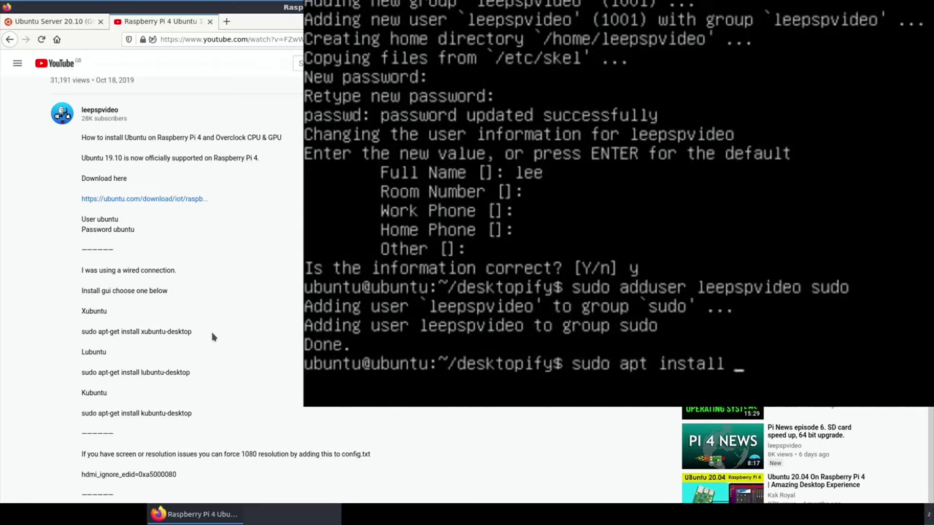
# Complete and run the console command sudo apt install lubuntu-desktop to install the Lubuntu desktop.
pyautogui.write('lubun')
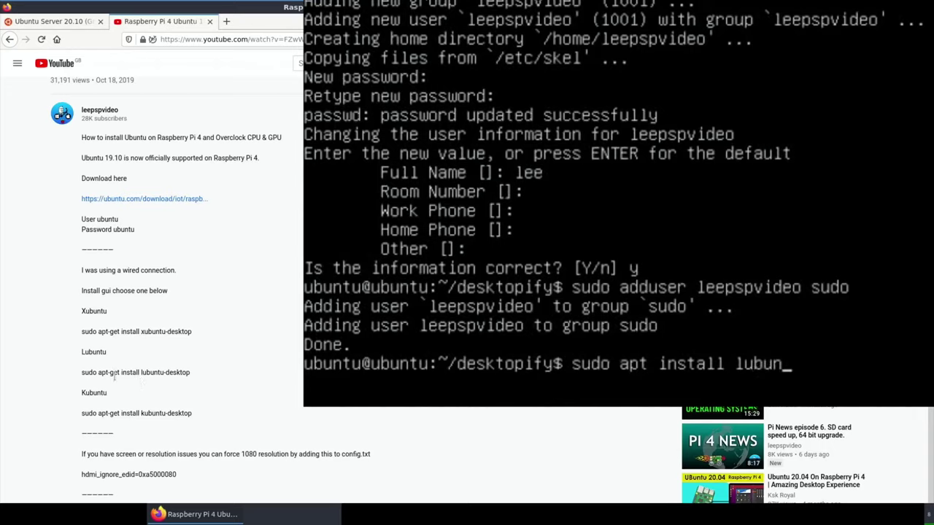
pyautogui.write('tu-desktop')
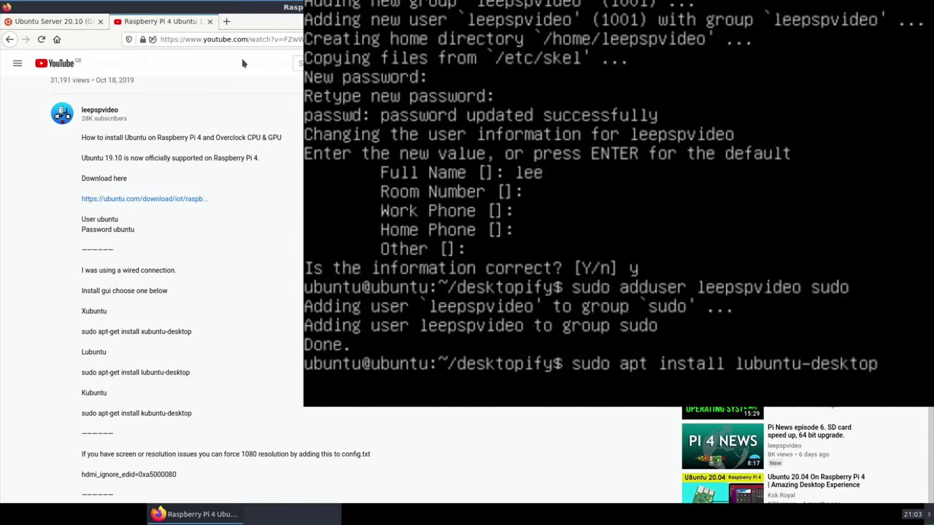
pyautogui.press('Return')
# Bring up the Ubuntu Server 20.10 daily build page and close it in the browser.
pyautogui.click(79, 25)
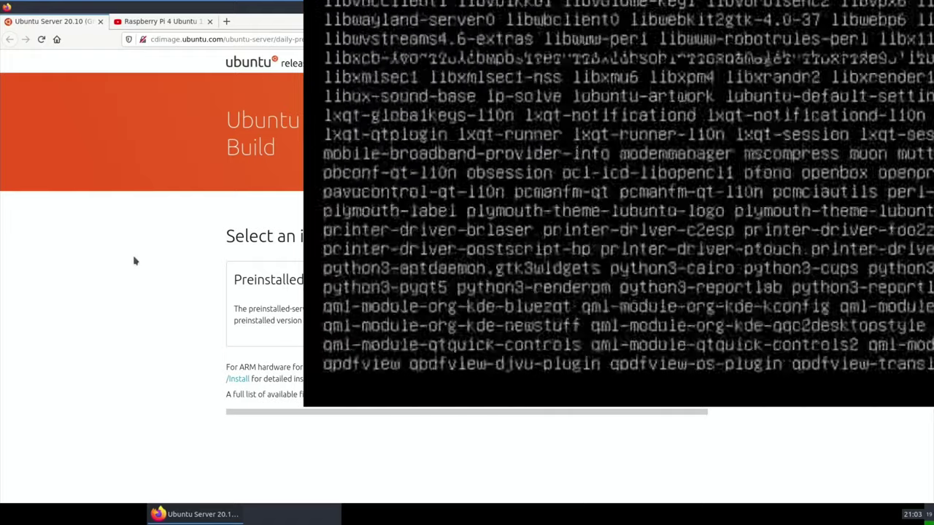
pyautogui.press('F12')
pyautogui.click(100, 21)
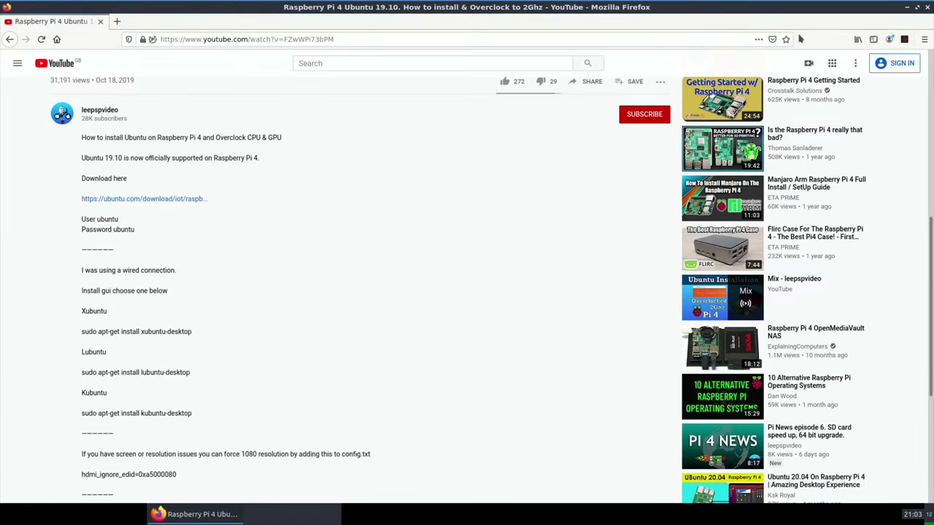
# Search the web for "fifa leepspvideo" from the browser's address bar.
pyautogui.click(298, 40)
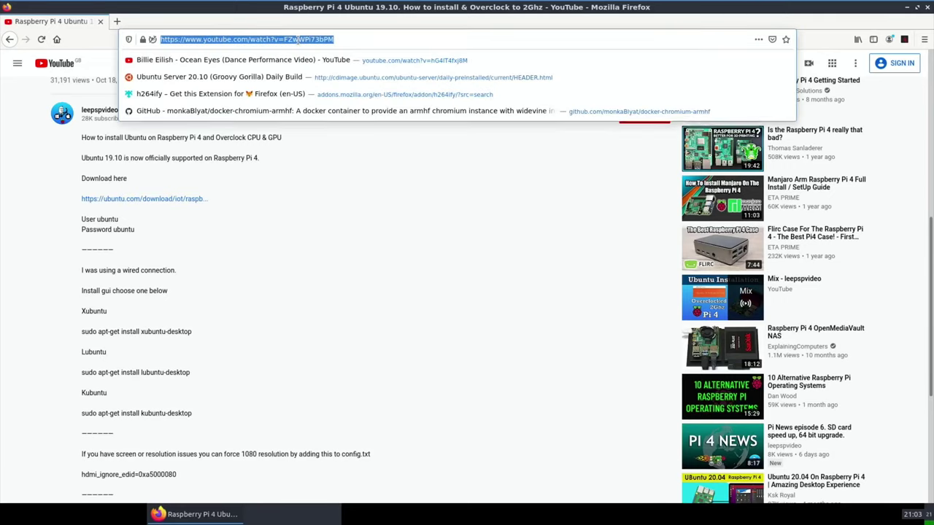
pyautogui.write('fifa ')
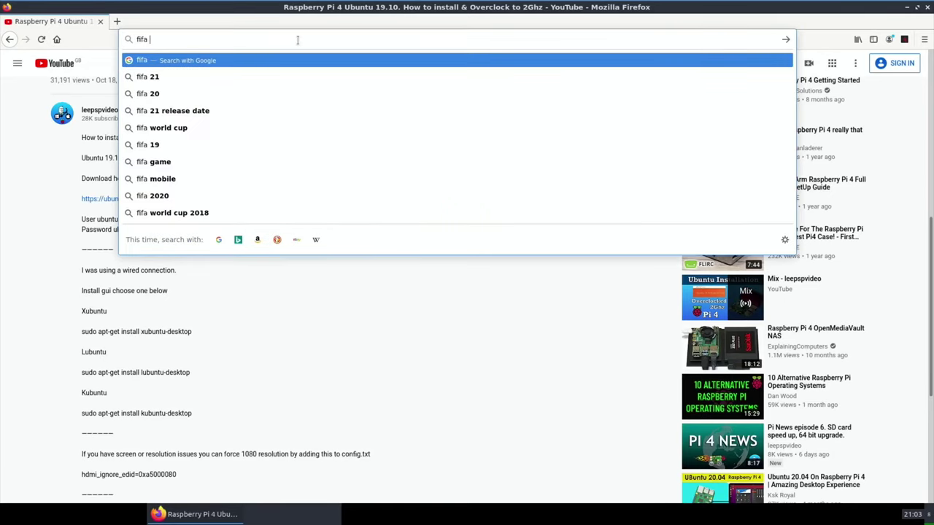
pyautogui.write('leepspvideo')
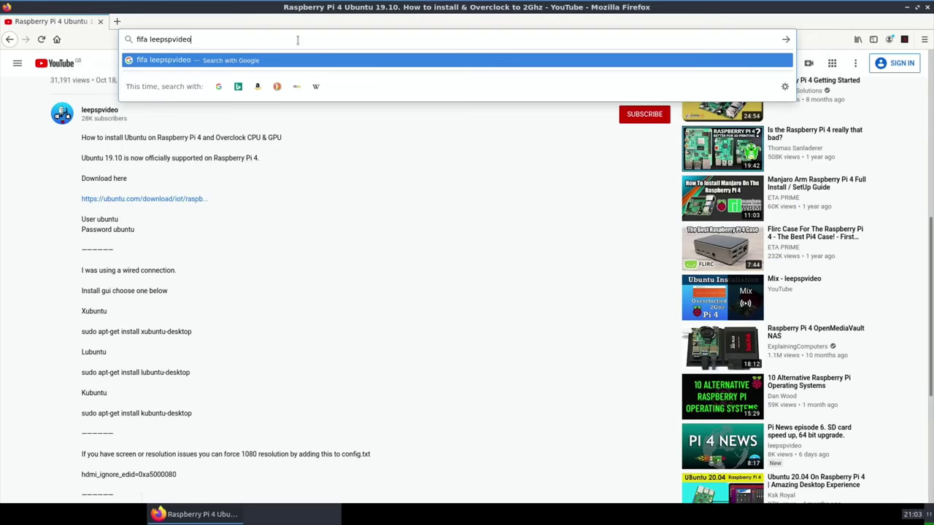
pyautogui.press('Return')
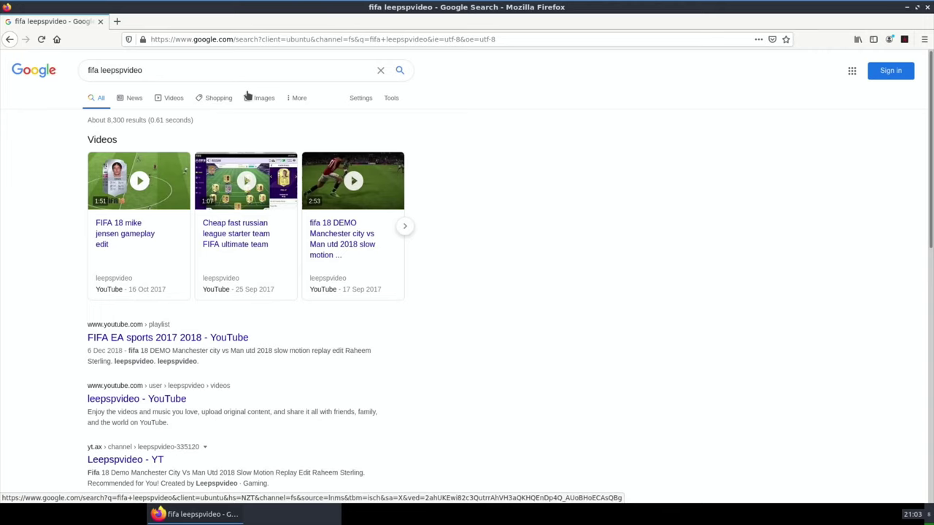
# Open the "FIFA EA sports 2017 2018" playlist from the results and start its last video, "Playing Old Fifa online after the New Version is released".
pyautogui.click(241, 228)
pyautogui.scroll(-5, 490, 252)
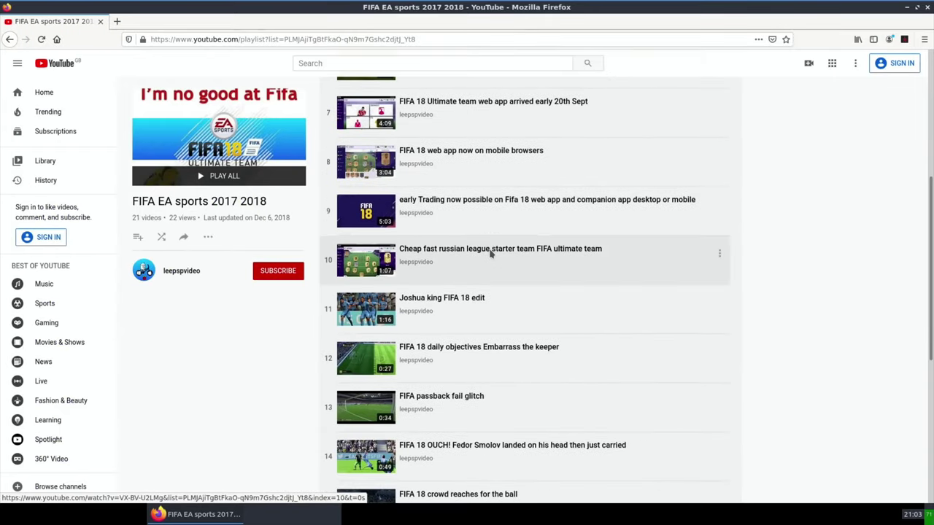
pyautogui.scroll(-4, 490, 252)
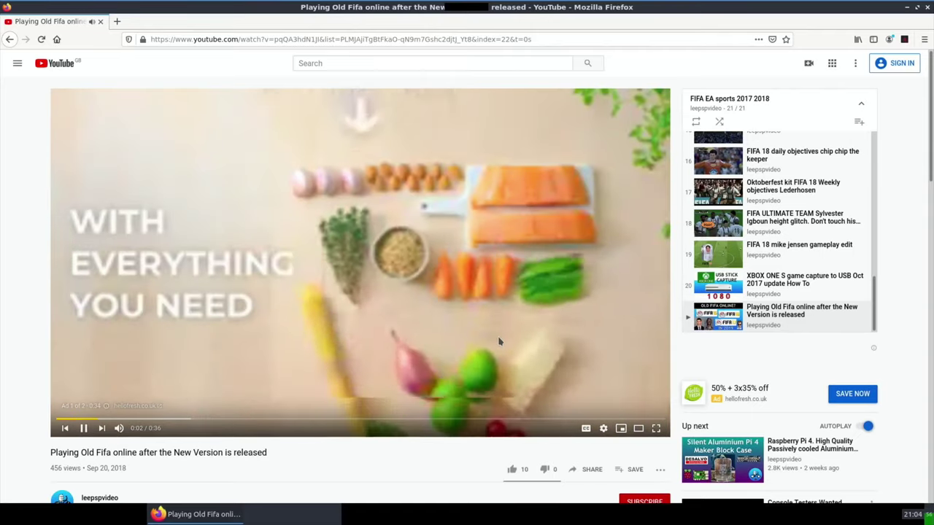
# Skip the advert and move the FIFA video's playback to about 11 minutes in.
pyautogui.click(603, 429)
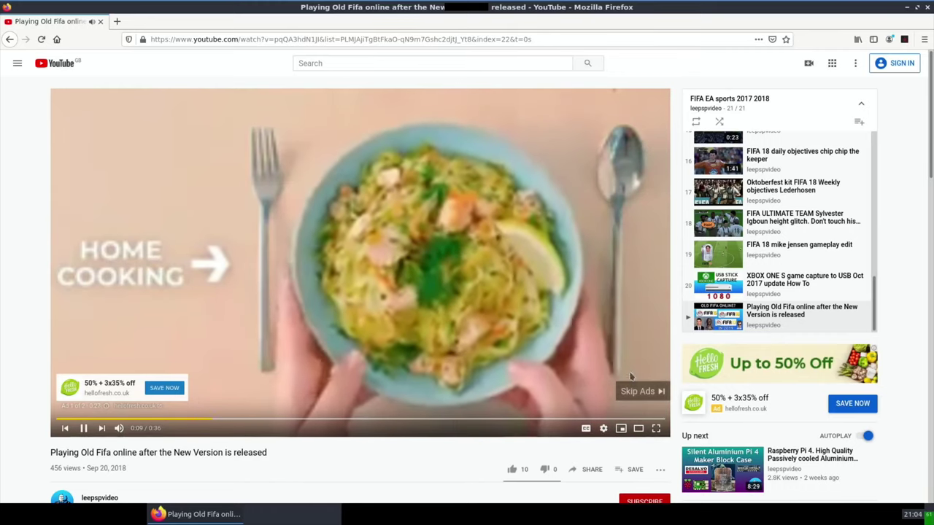
pyautogui.click(633, 390)
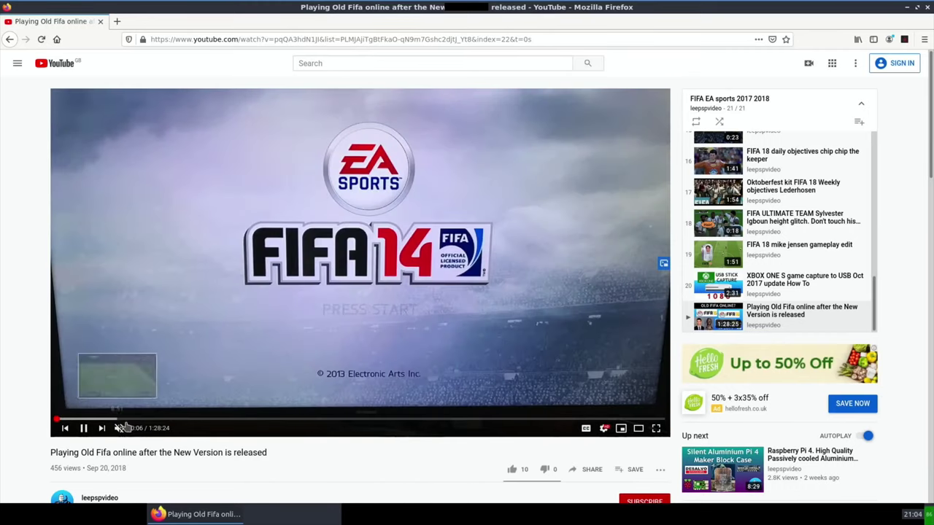
pyautogui.click(135, 421)
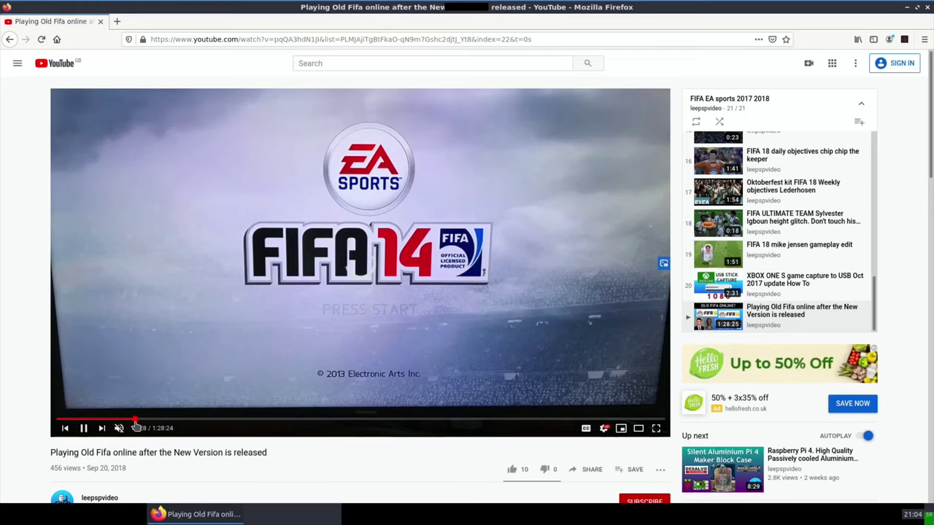
# Check the FIFA video's playback settings and turn on its Stats for nerds overlay.
pyautogui.click(603, 428)
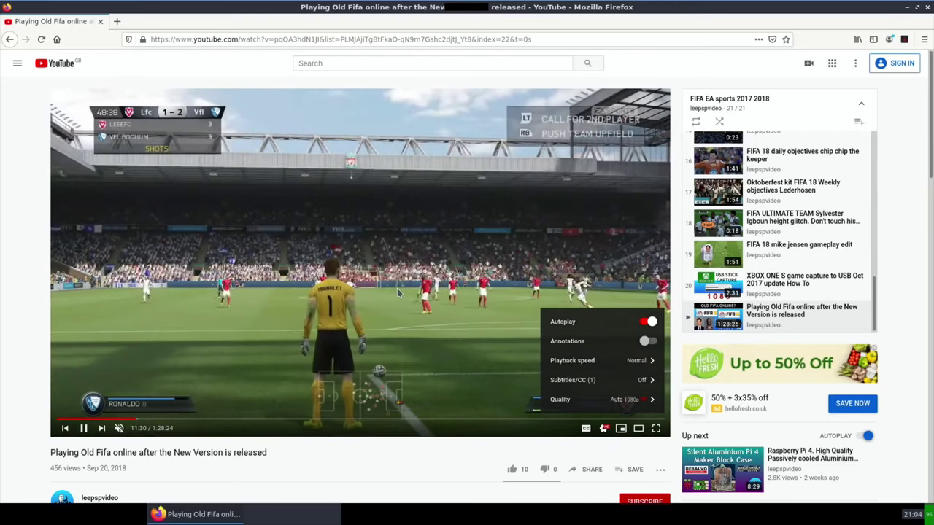
pyautogui.rightClick(398, 291)
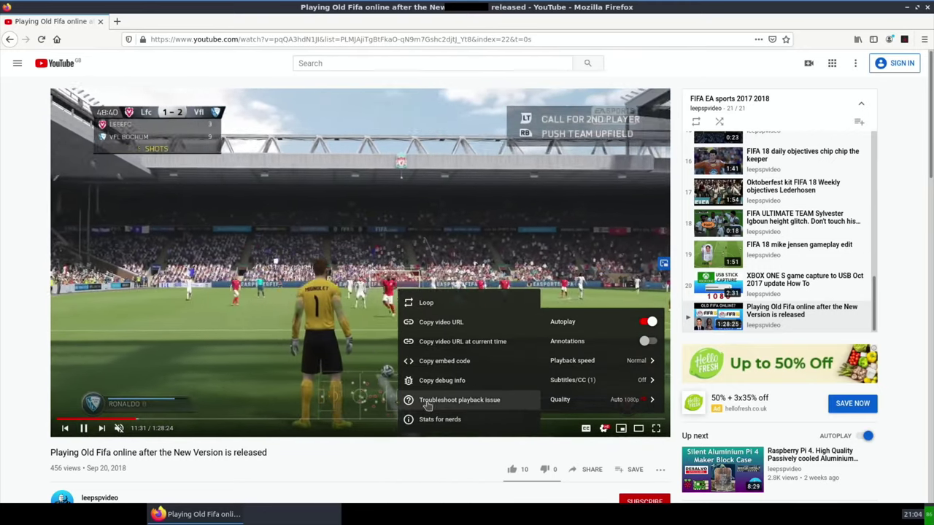
pyautogui.click(429, 420)
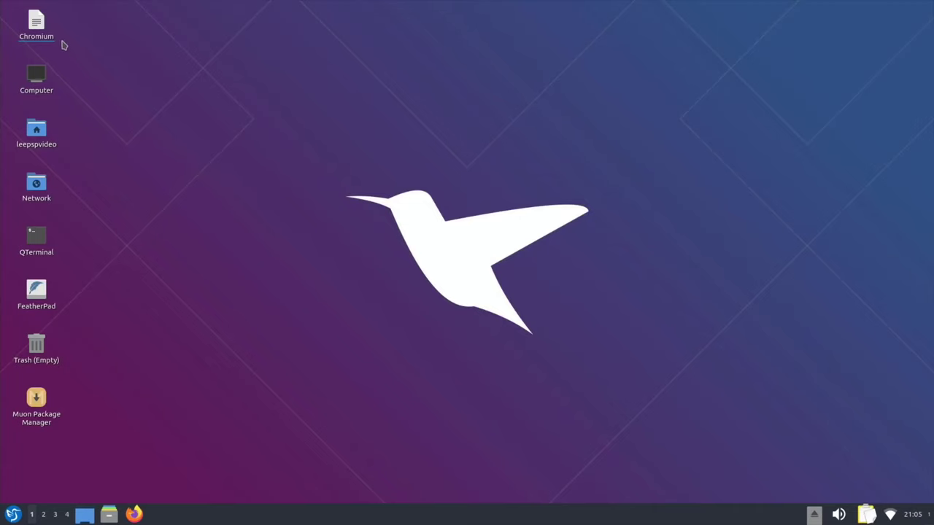
# Open the Chromium text file on the desktop and copy its command sudo chromium-armhf.
pyautogui.doubleClick(40, 28)
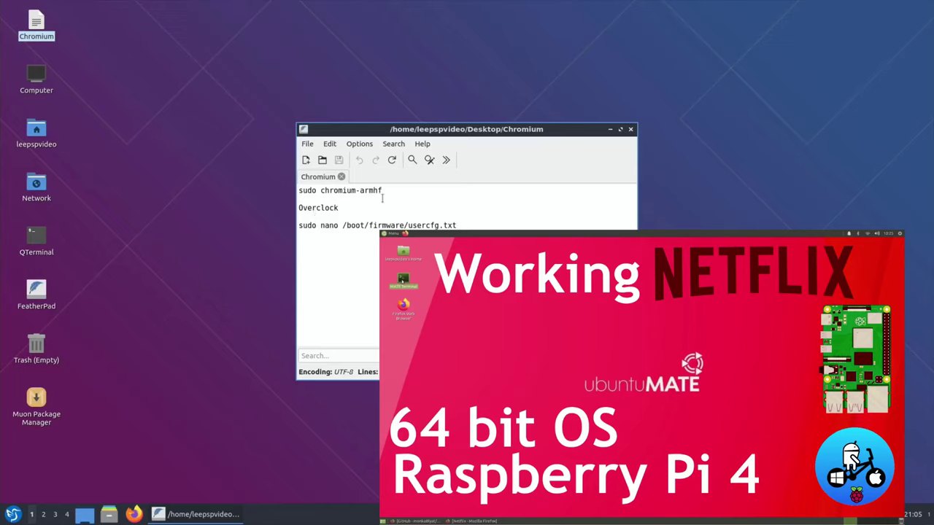
pyautogui.moveTo(385, 190); pyautogui.dragTo(298, 187)
pyautogui.hotkey('ctrl', 'c')
pyautogui.rightClick(307, 191)
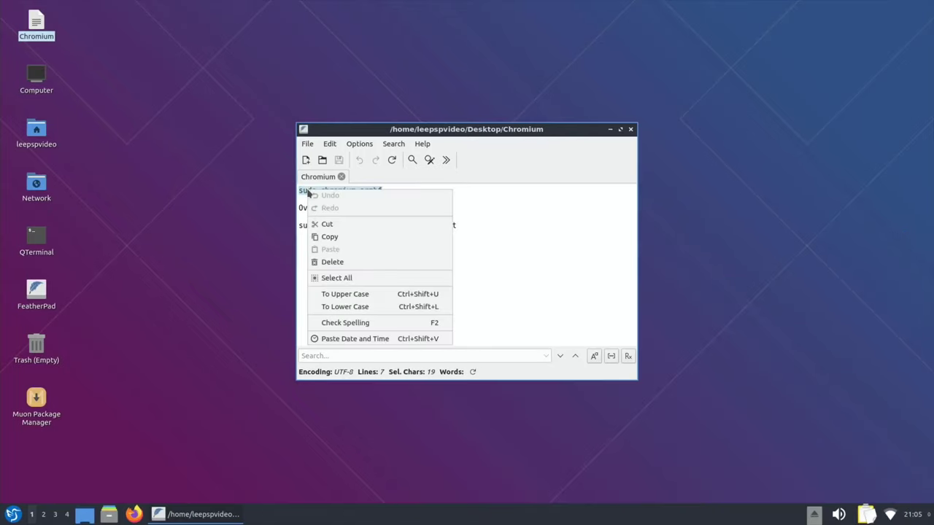
pyautogui.click(327, 235)
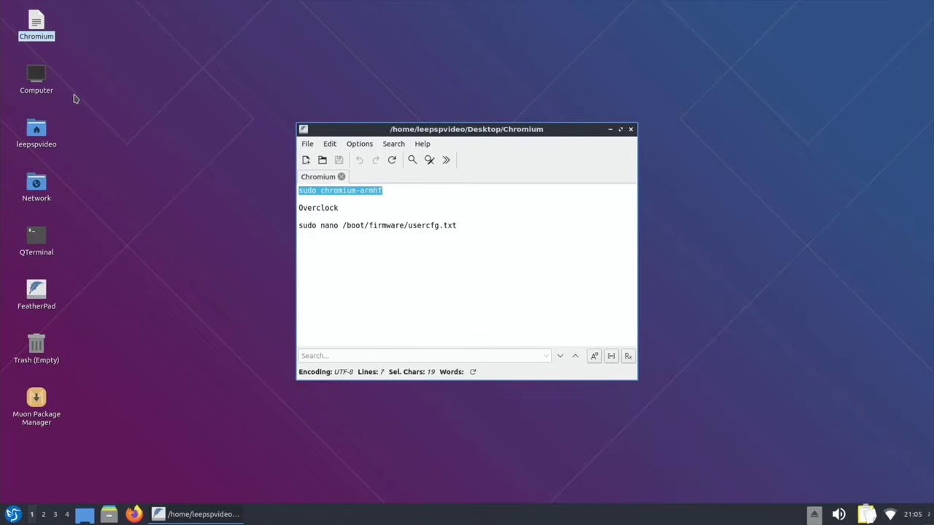
# Run the copied command sudo chromium-armhf in a new QTerminal window and enter the sudo password to launch Chromium.
pyautogui.doubleClick(37, 235)
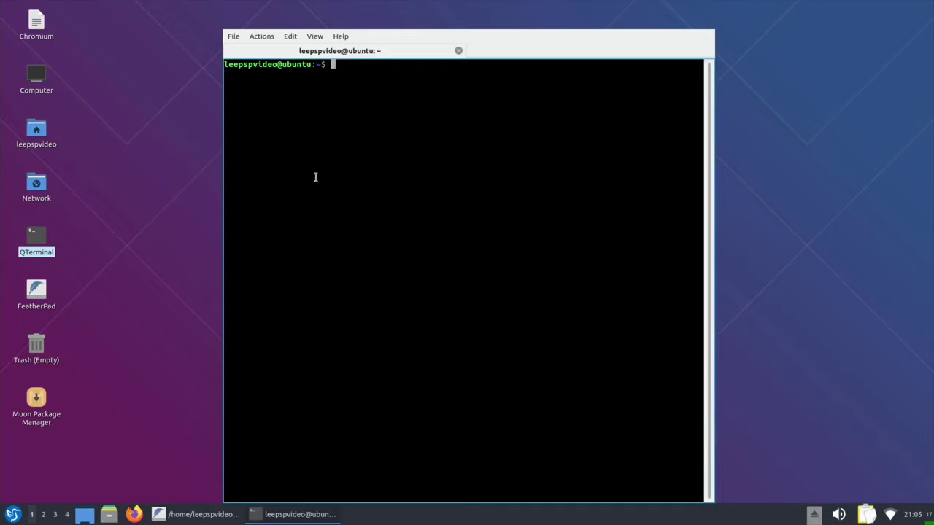
pyautogui.rightClick(316, 180)
pyautogui.click(346, 207)
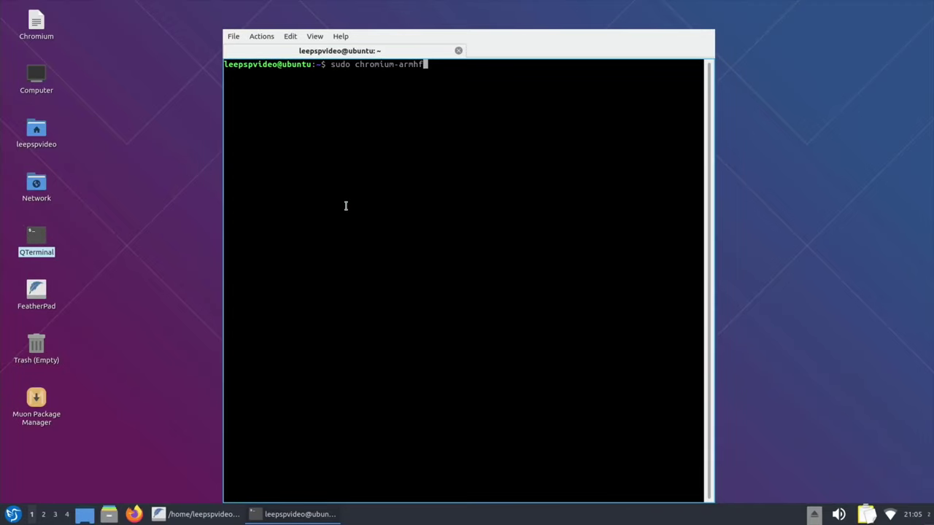
pyautogui.press('Return')
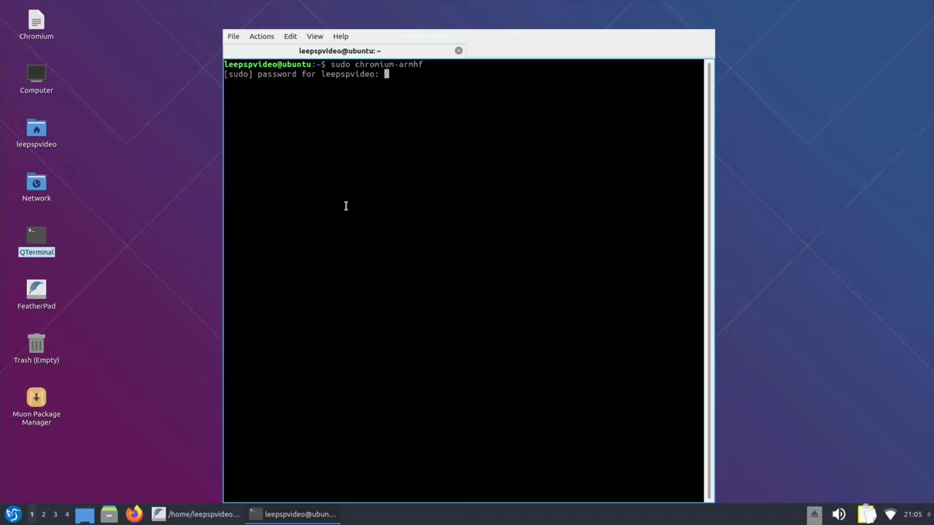
pyautogui.press('Return')
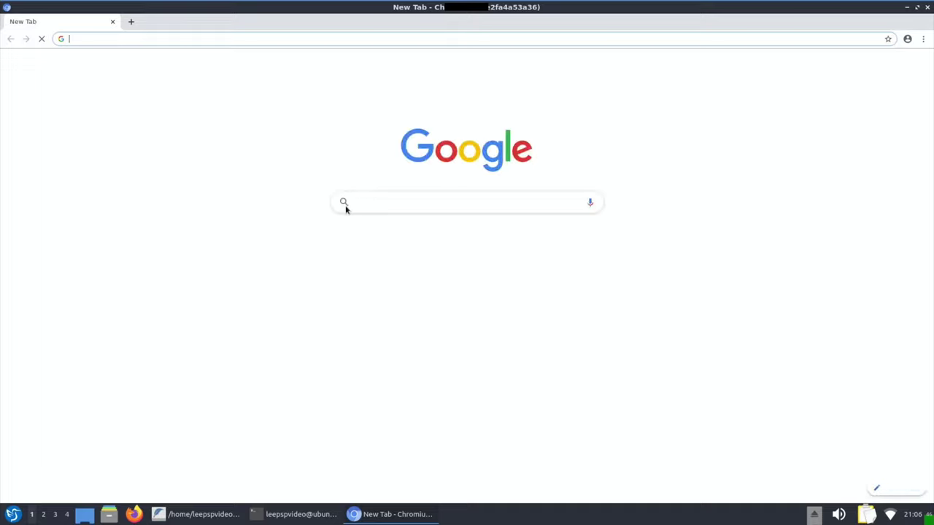
# Search the web for netflix, open the official Netflix site from the results and choose the first viewer profile.
pyautogui.click(119, 39)
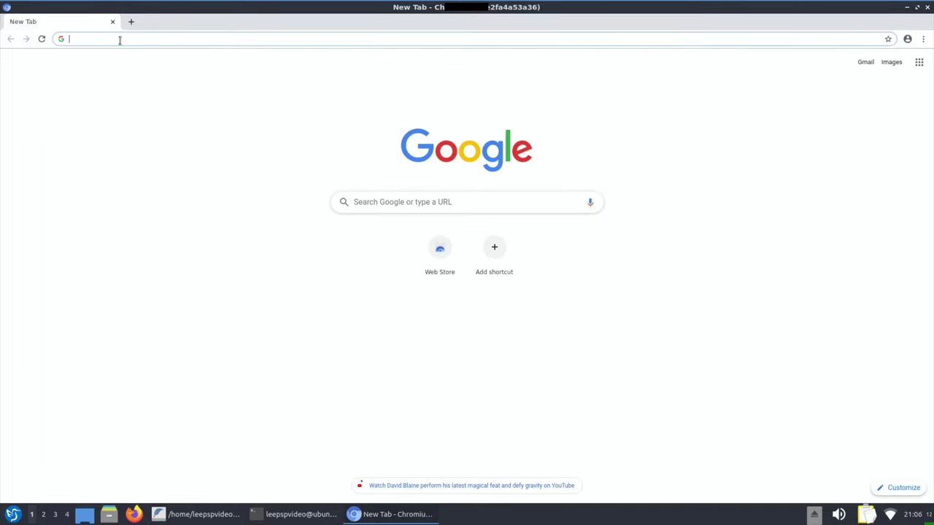
pyautogui.write('netflix')
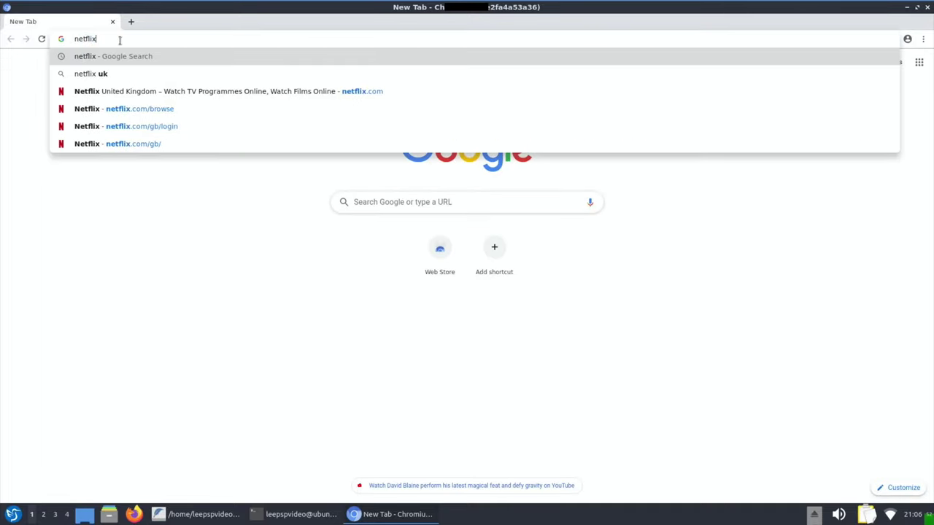
pyautogui.press('Return')
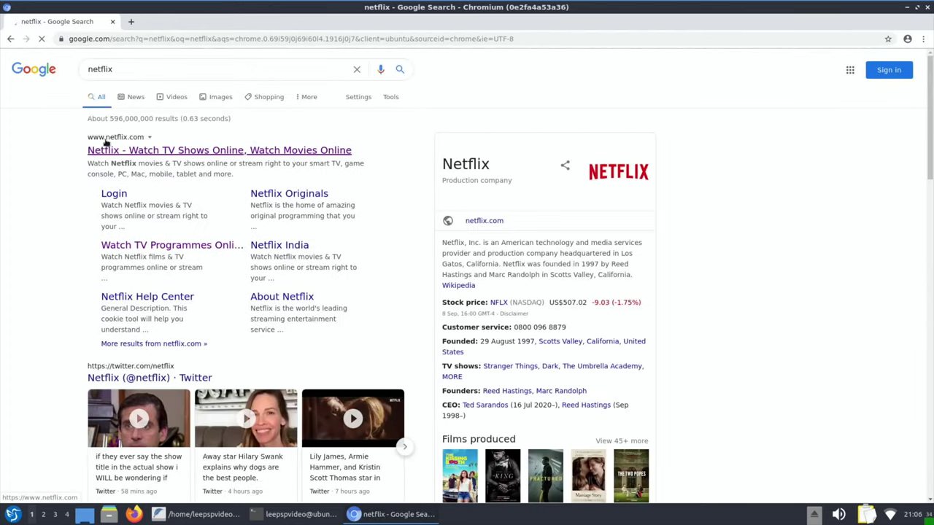
pyautogui.click(117, 152)
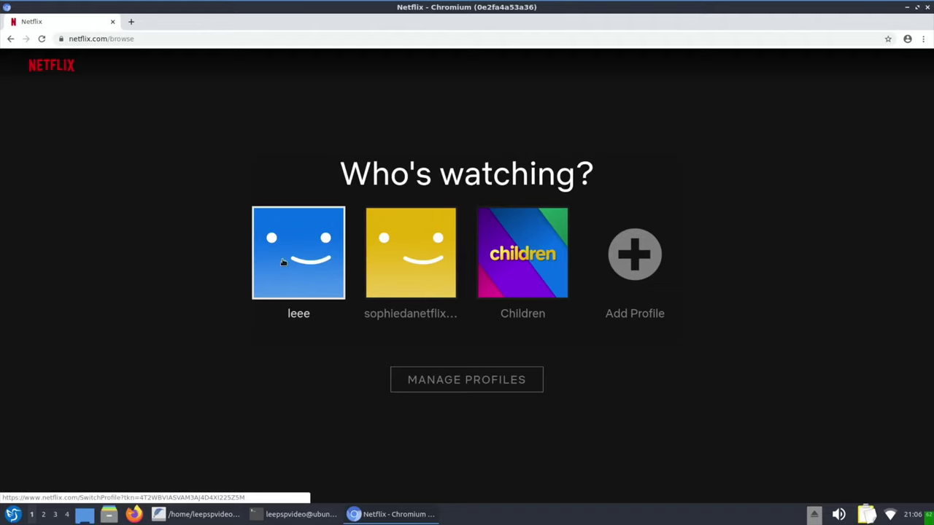
pyautogui.click(284, 262)
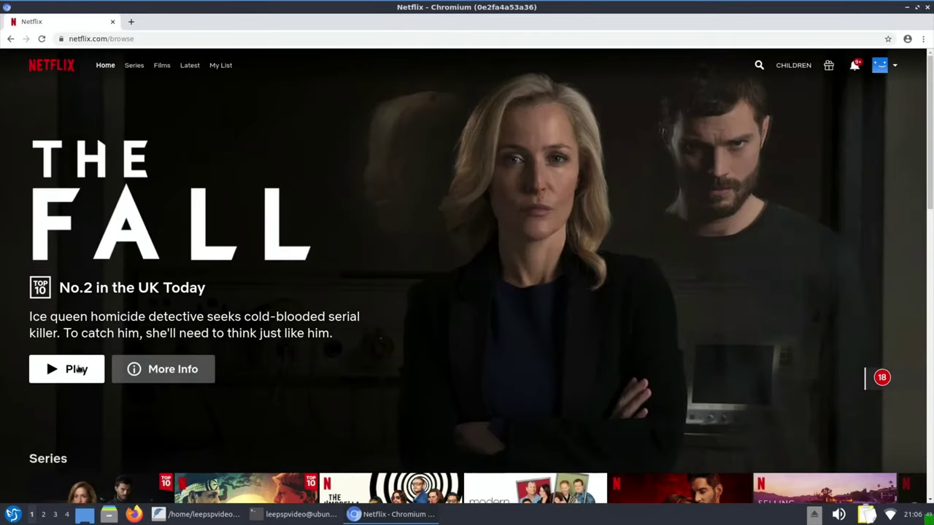
# Play The Last Dance from the Trending Now row, pause the episode and close Chromium.
pyautogui.scroll(-5, 78, 369)
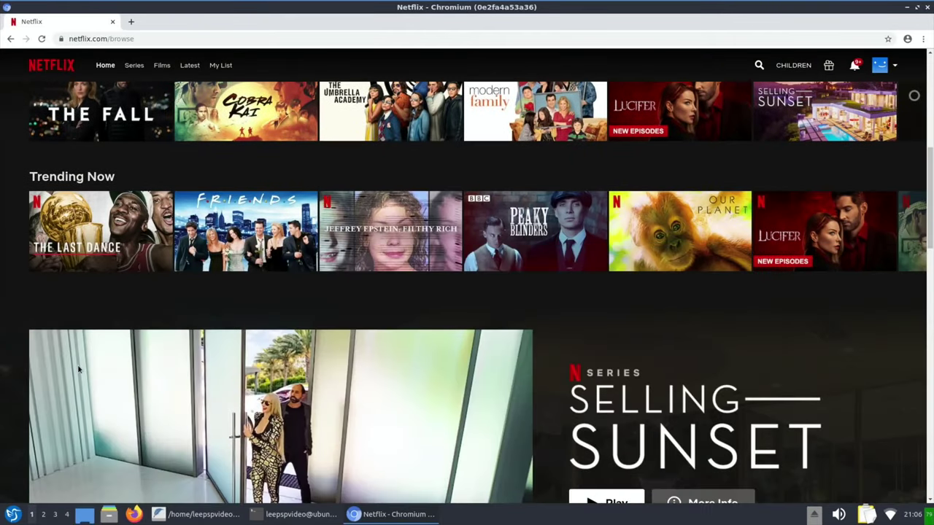
pyautogui.moveTo(53, 267)
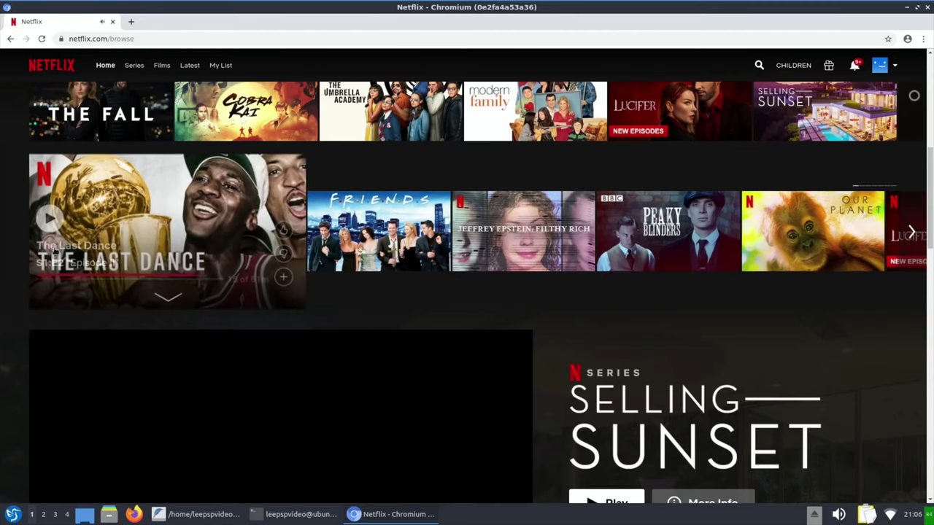
pyautogui.click(44, 228)
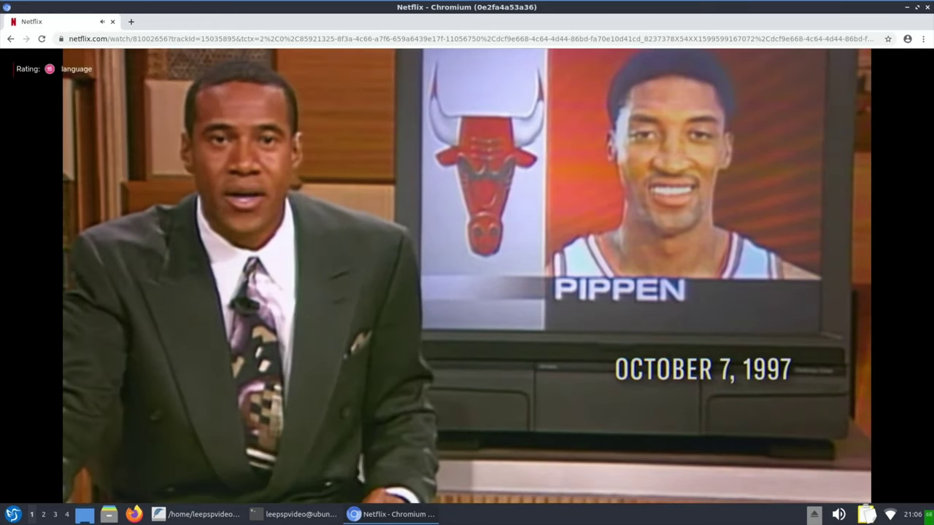
pyautogui.moveTo(394, 220)
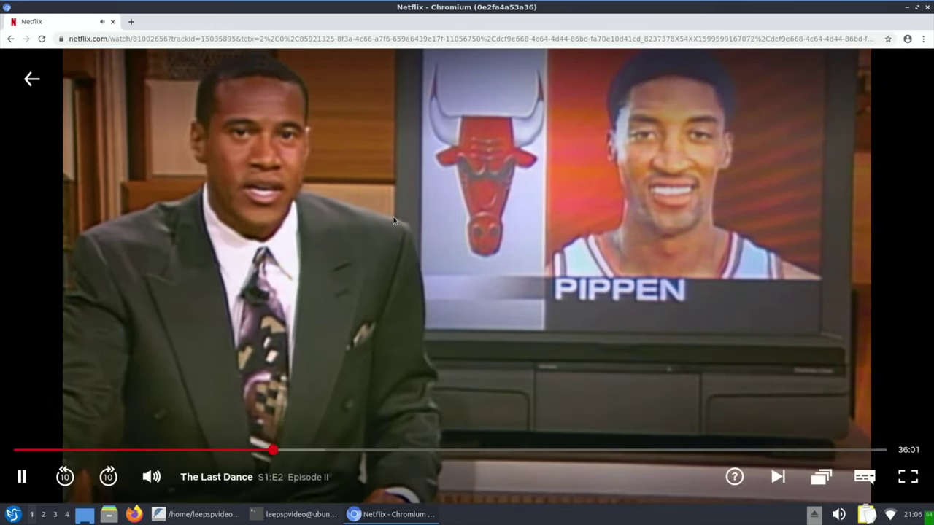
pyautogui.click(115, 405)
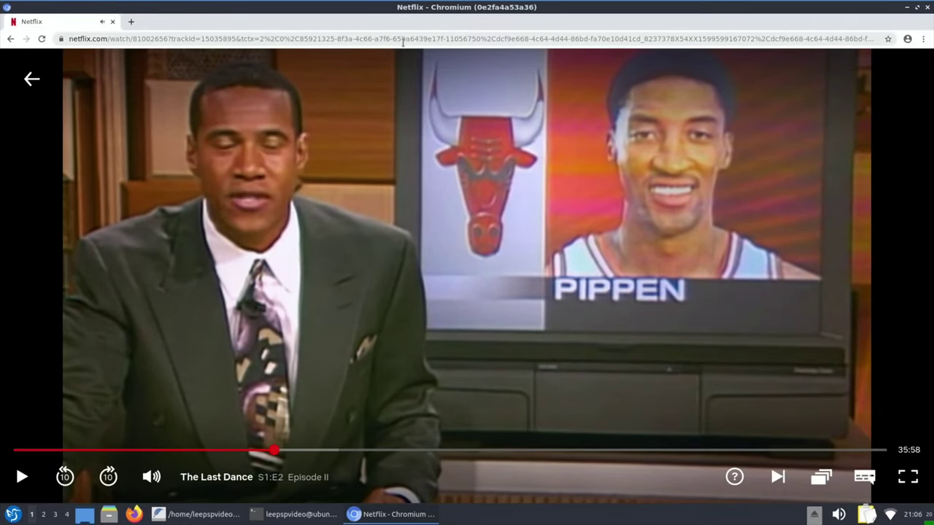
pyautogui.click(927, 8)
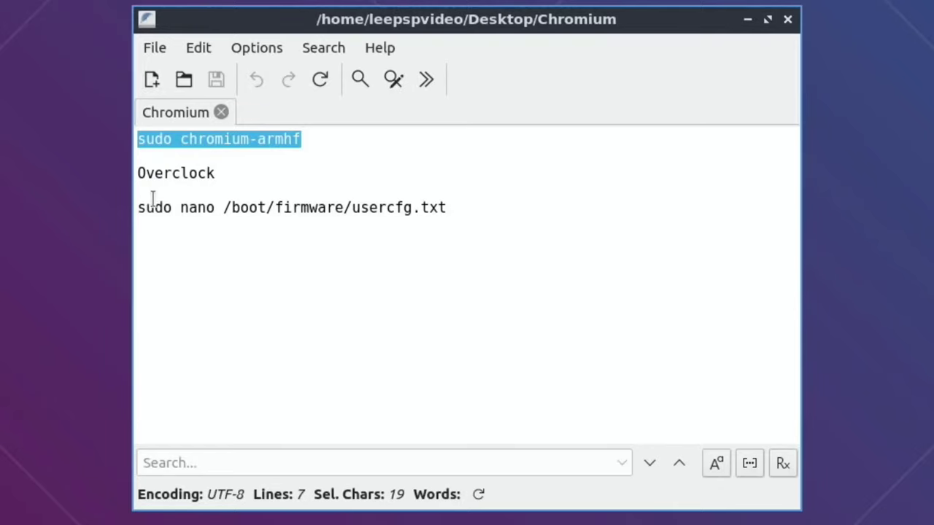
# Highlight the sudo nano command in the Chromium note and open usercfg.txt from /boot/firmware through the home folder's file manager window.
pyautogui.moveTo(138, 208); pyautogui.dragTo(433, 229)
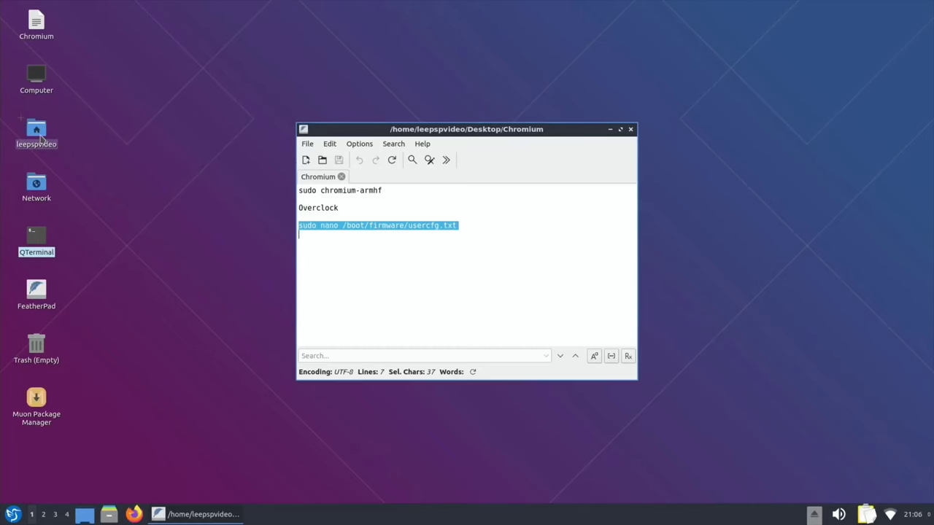
pyautogui.doubleClick(36, 133)
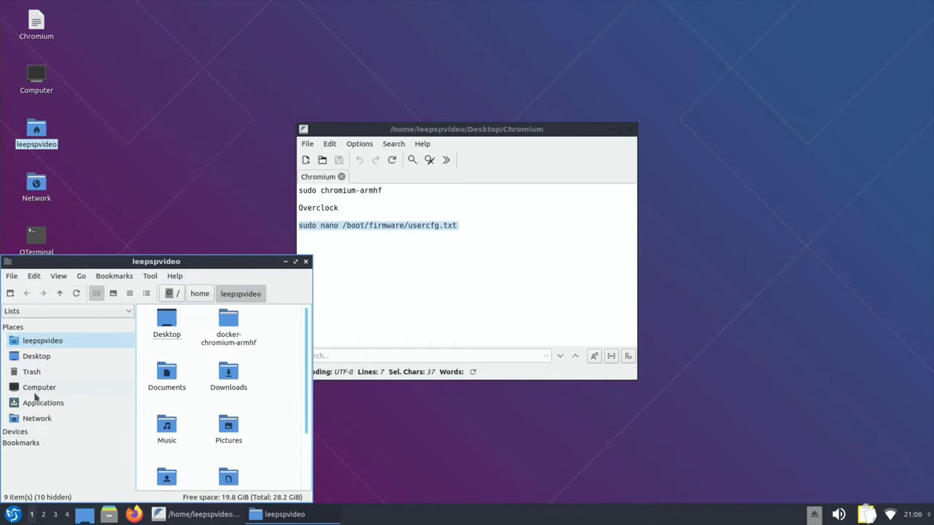
pyautogui.click(171, 293)
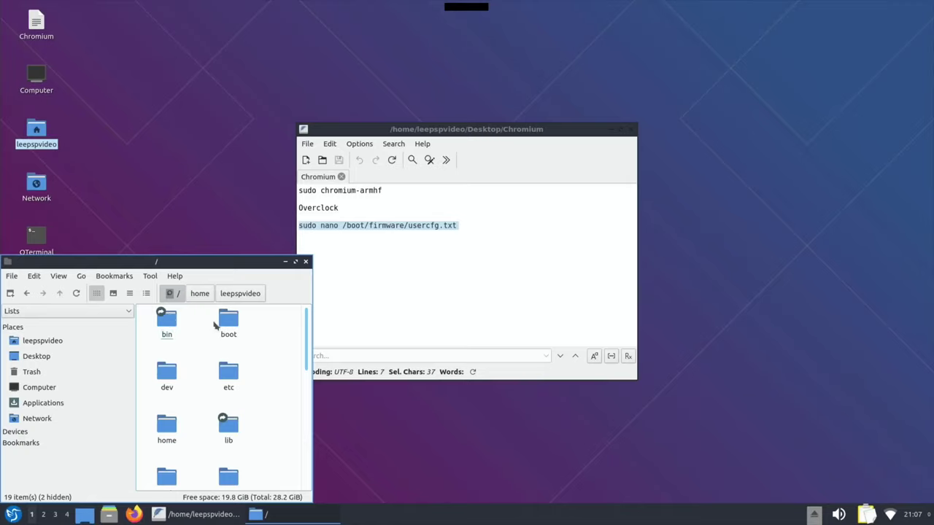
pyautogui.doubleClick(227, 323)
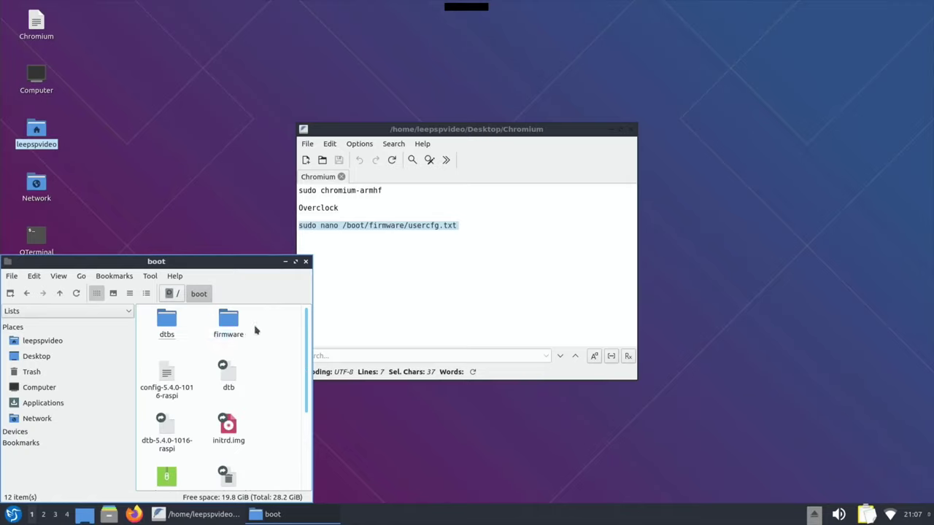
pyautogui.scroll(-3, 255, 330)
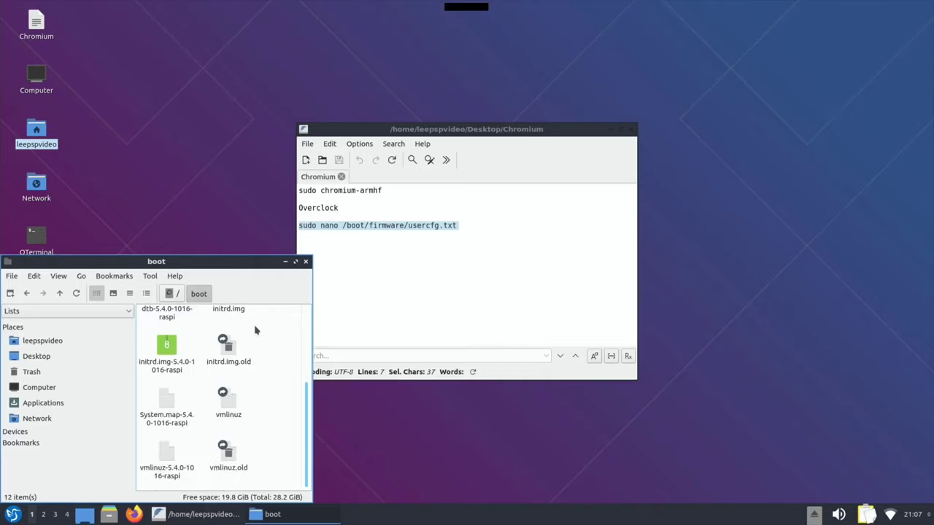
pyautogui.scroll(3, 255, 330)
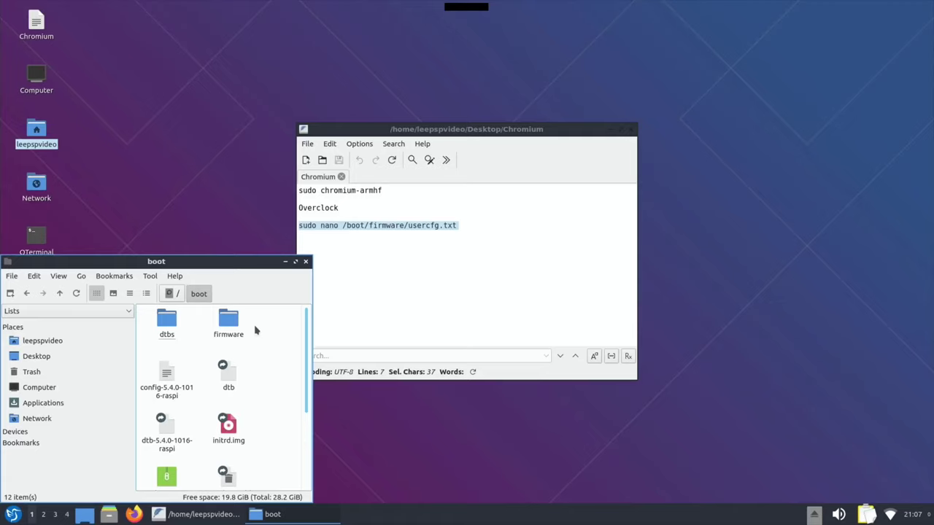
pyautogui.moveTo(231, 329)
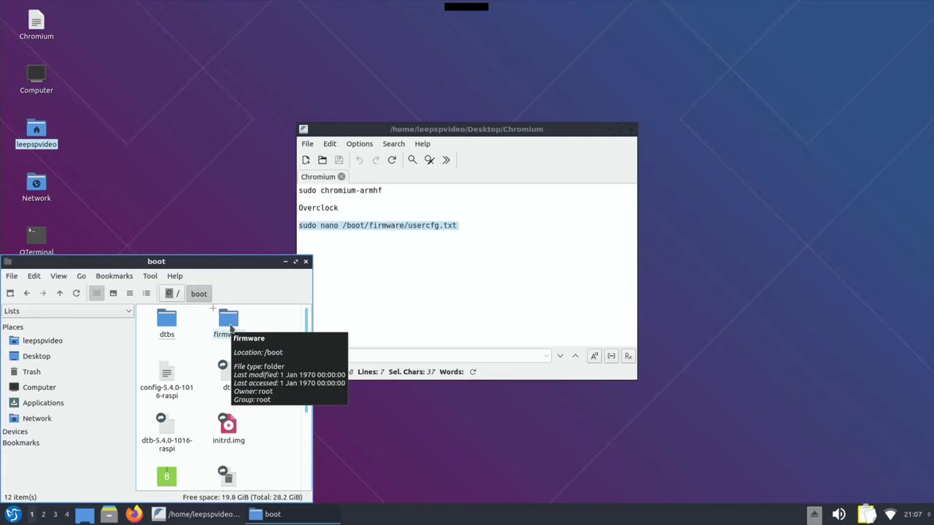
pyautogui.doubleClick(229, 325)
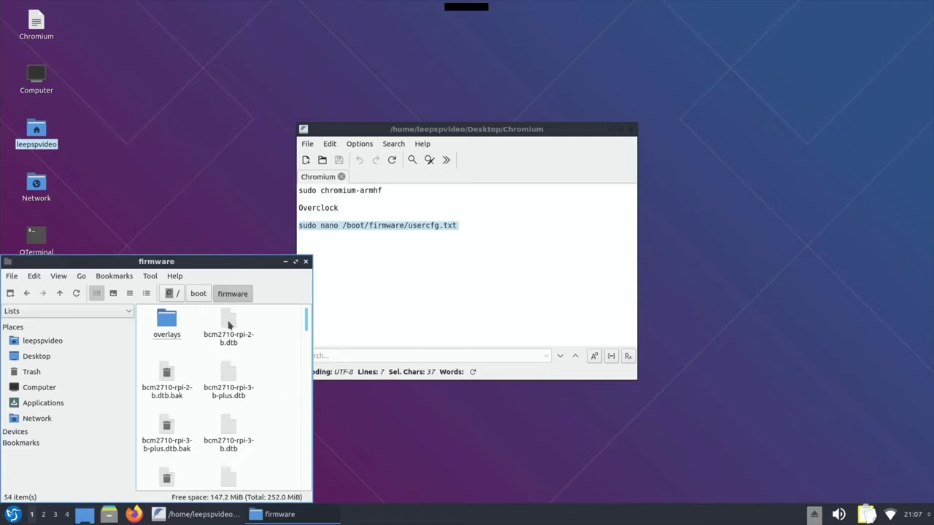
pyautogui.scroll(-15, 251, 354)
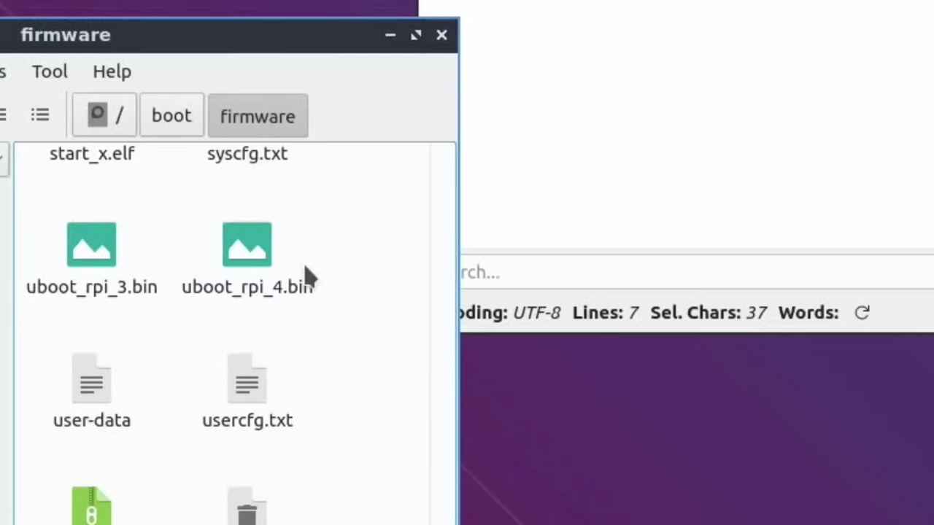
pyautogui.doubleClick(252, 387)
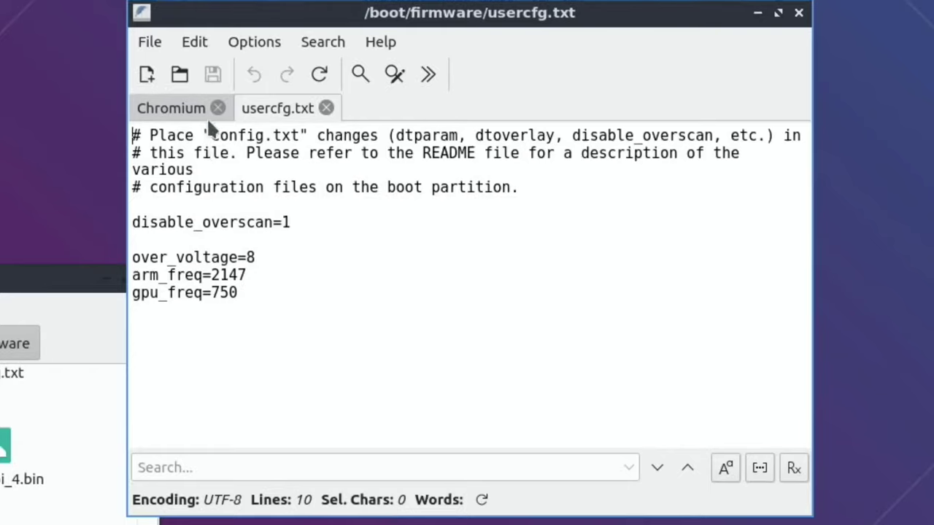
# Return to the Chromium note and copy its command sudo nano /boot/firmware/usercfg.txt.
pyautogui.click(183, 114)
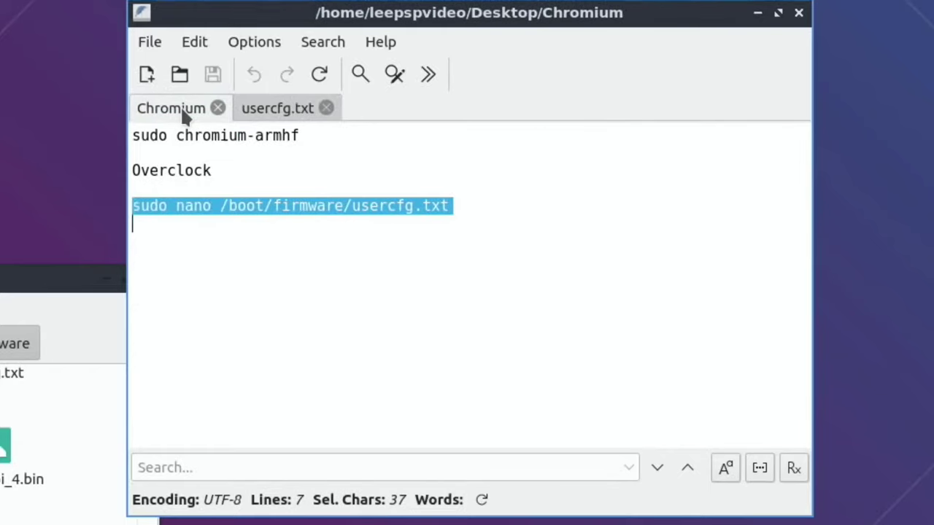
pyautogui.rightClick(194, 206)
pyautogui.click(237, 305)
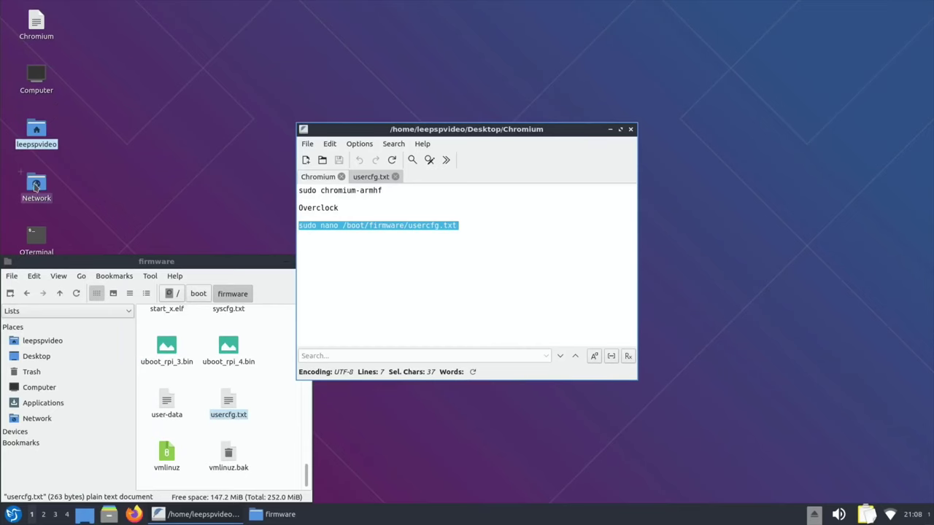
# Run the copied command sudo nano /boot/firmware/usercfg.txt in a new QTerminal window and enter the sudo password.
pyautogui.doubleClick(32, 240)
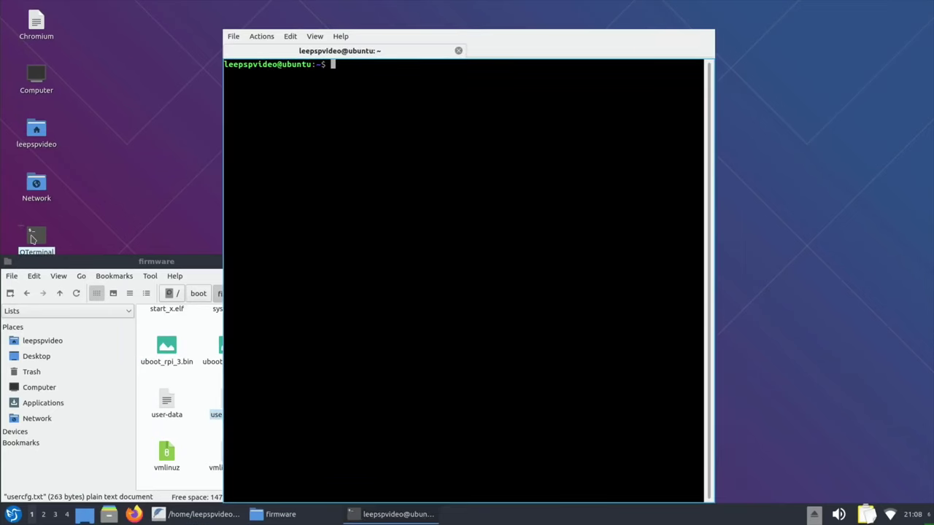
pyautogui.rightClick(351, 80)
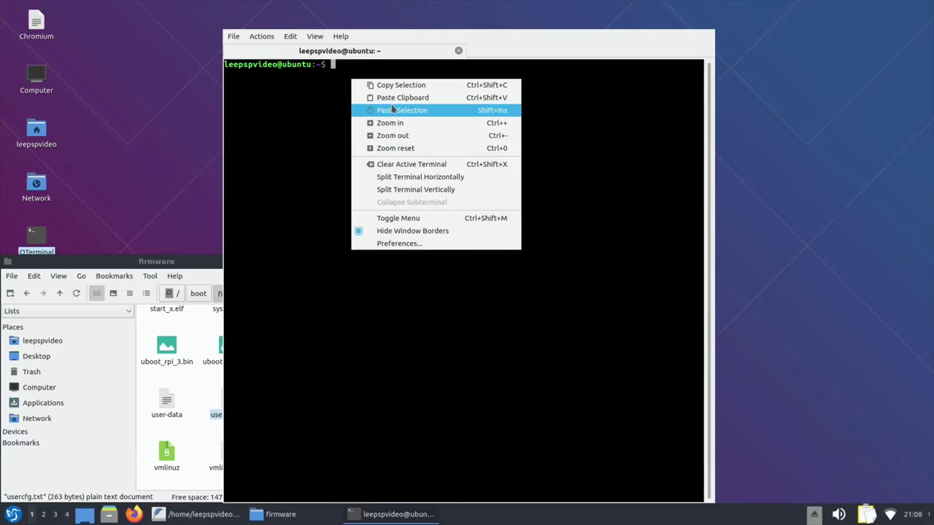
pyautogui.click(399, 97)
pyautogui.press('Return')
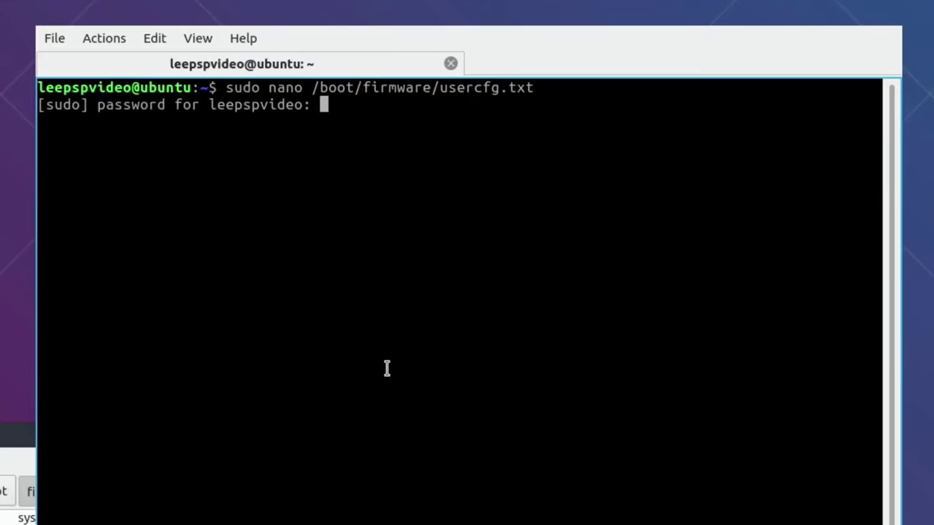
pyautogui.press('Return')
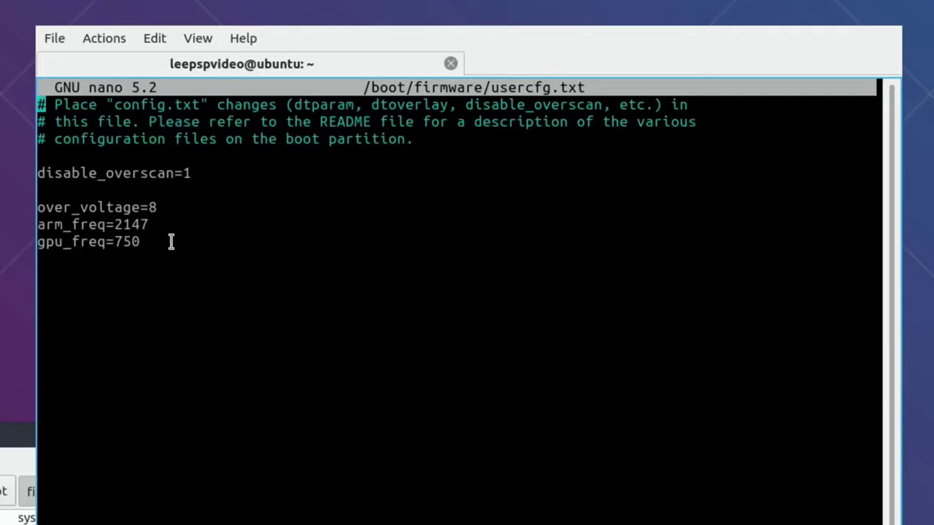
# Add the comment line #ifhpwhfpwhpwhpwh below gpu_freq in usercfg.txt, leaving one blank line between them.
pyautogui.press('Down')
pyautogui.press('Down')
pyautogui.press('Down')
pyautogui.press('Down')
pyautogui.press('Down')
pyautogui.press('Down')
pyautogui.press('Down')
pyautogui.press('Down')
pyautogui.press('Down')
pyautogui.press('Return')
pyautogui.write('#')
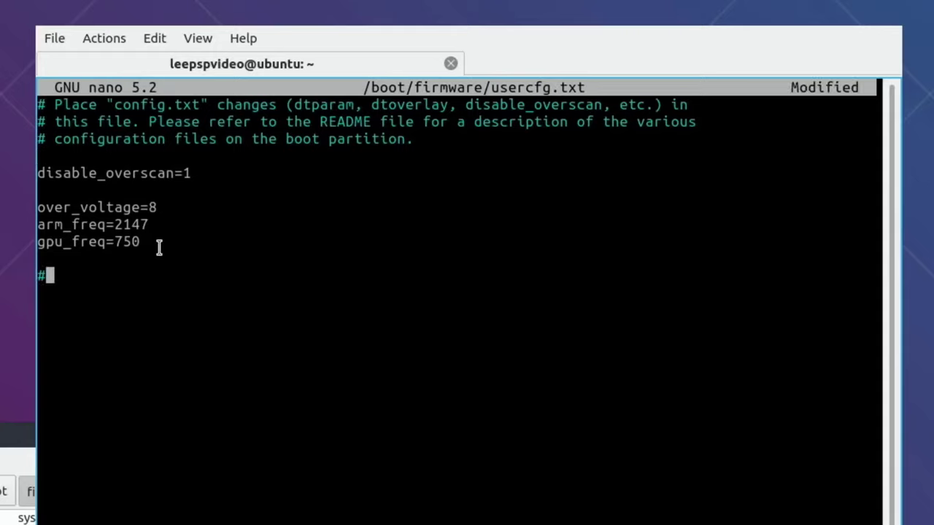
pyautogui.write('ifhpwhfpwhpwhpwh')
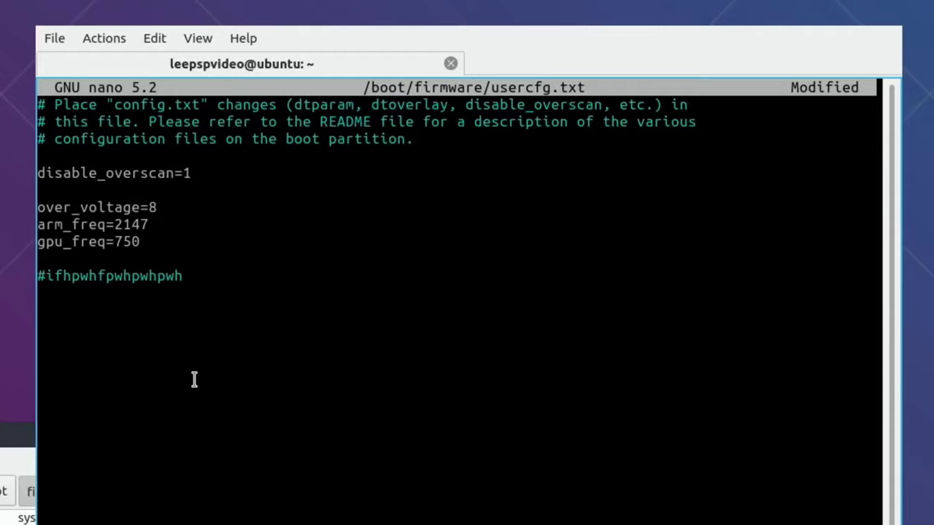
# Save usercfg.txt under its existing name, then quit nano and the terminal.
pyautogui.press('Return')
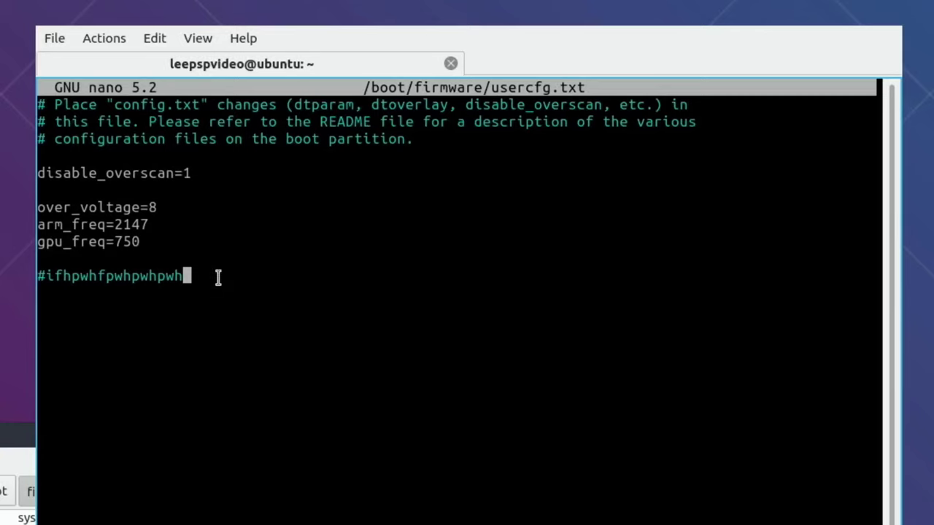
pyautogui.hotkey('ctrl', 'o')
pyautogui.press('Return')
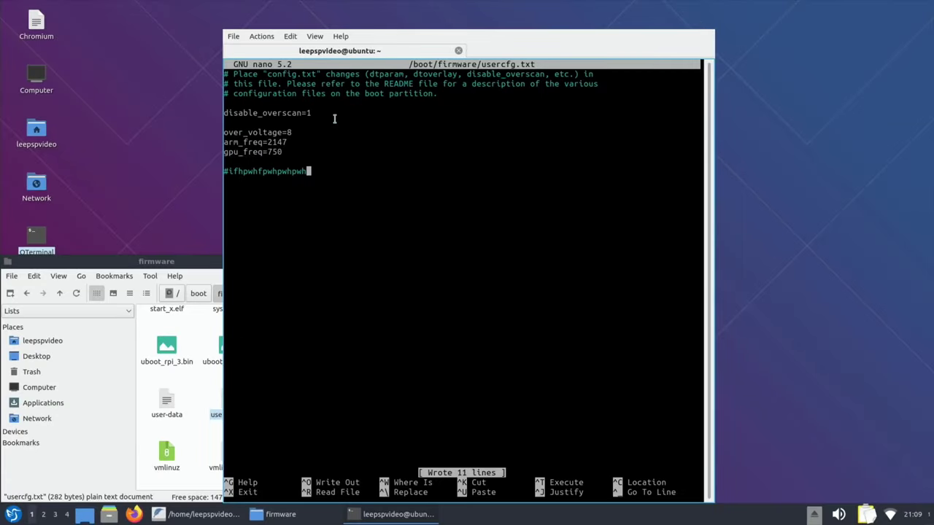
pyautogui.hotkey('ctrl', 'x')
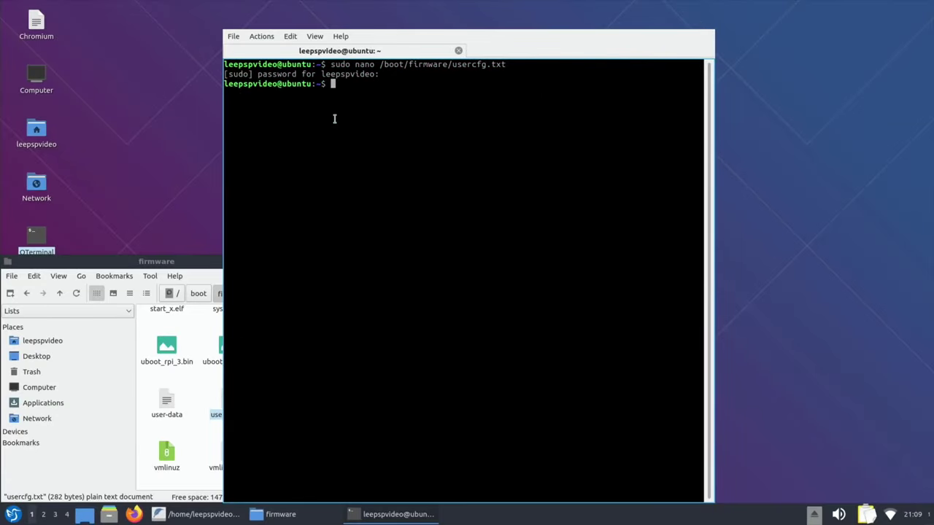
pyautogui.click(234, 36)
pyautogui.click(244, 119)
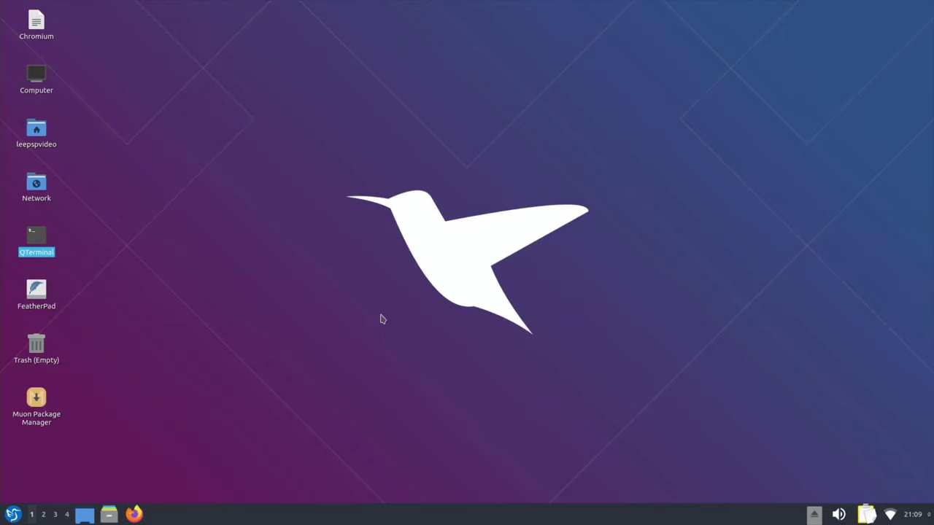
# Open the desktop's background preferences and look through the image files in the Lubuntu wallpapers folder.
pyautogui.rightClick(301, 245)
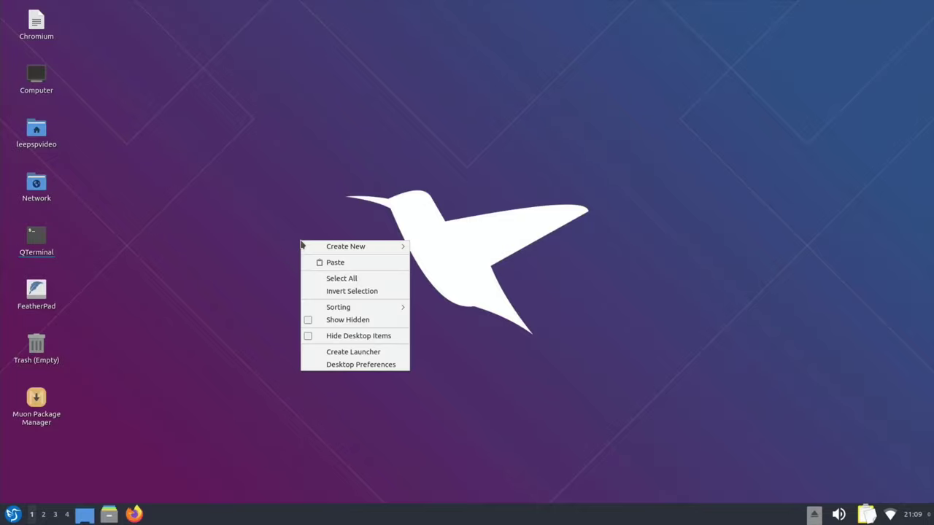
pyautogui.click(364, 365)
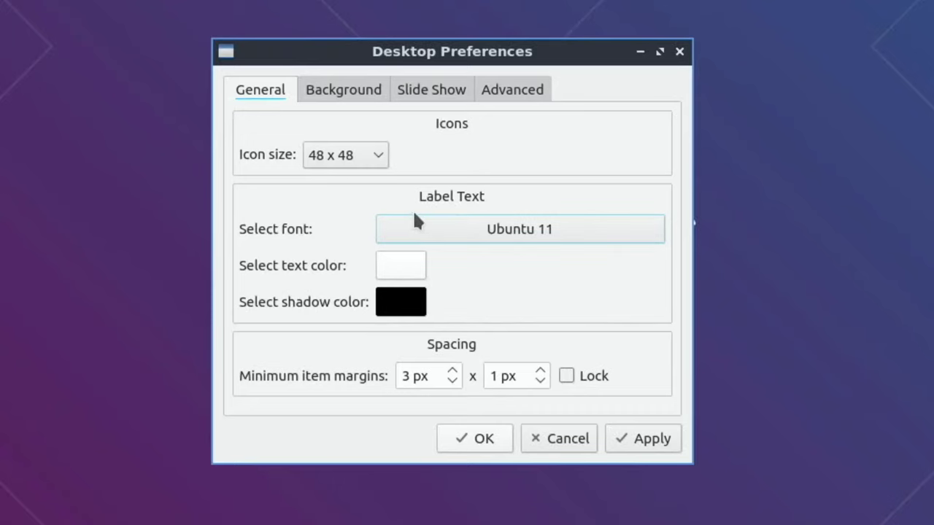
pyautogui.click(357, 89)
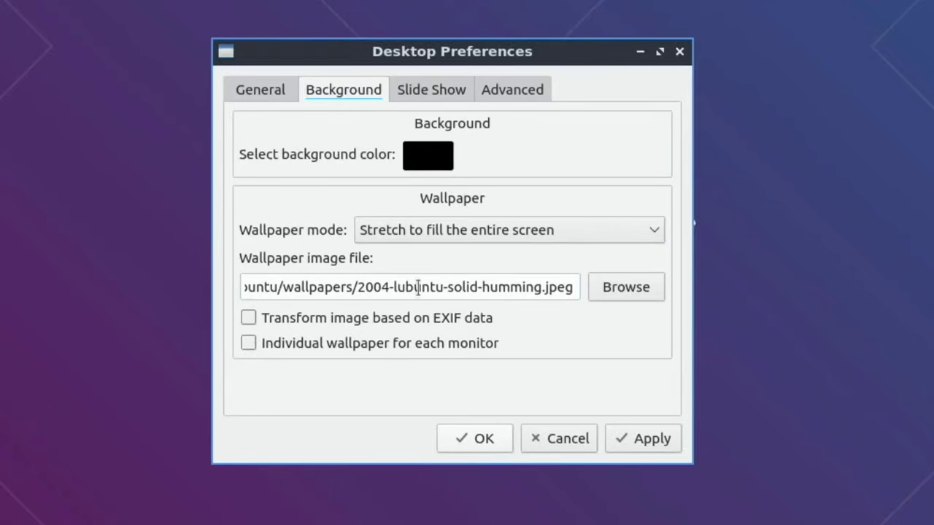
pyautogui.click(608, 288)
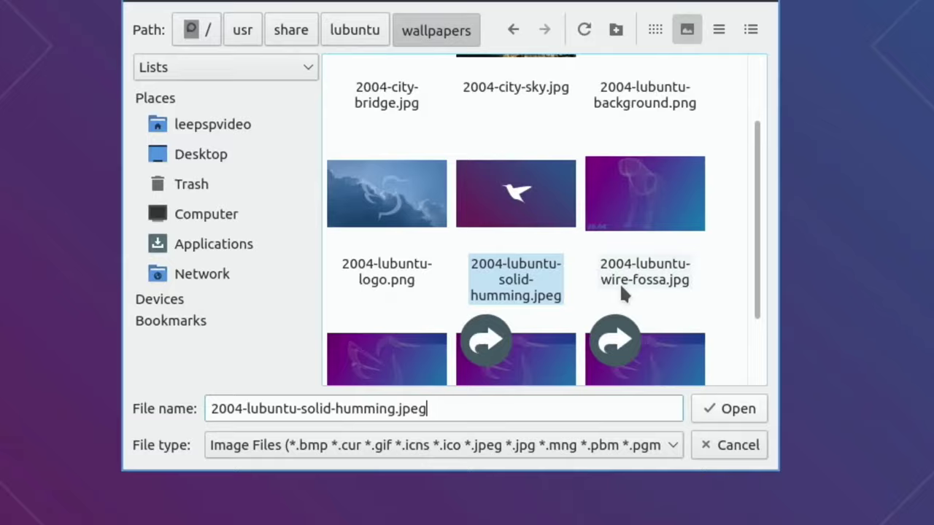
pyautogui.scroll(-2, 519, 232)
pyautogui.scroll(2, 519, 231)
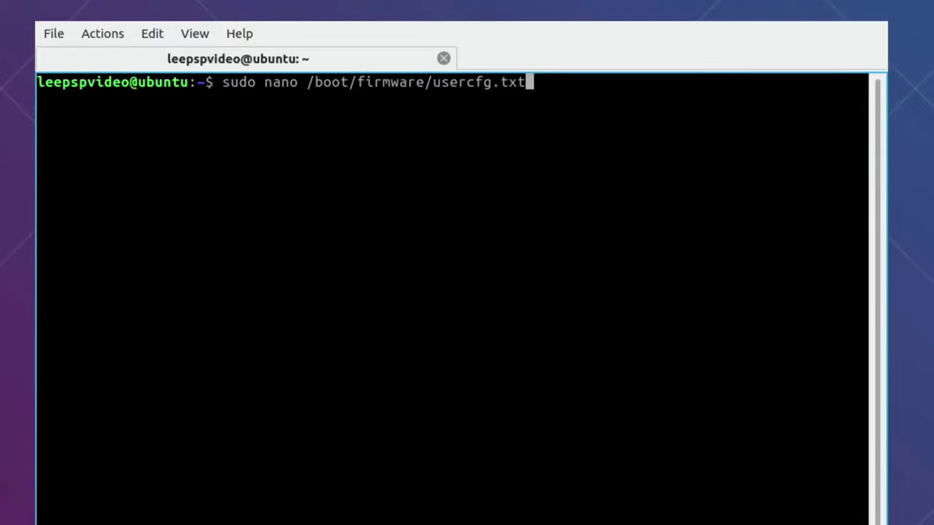
# Recall the neofetch command from the terminal history and run it to show the system information.
pyautogui.press('Up')
pyautogui.press('Down')
pyautogui.press('Up')
pyautogui.press('Up')
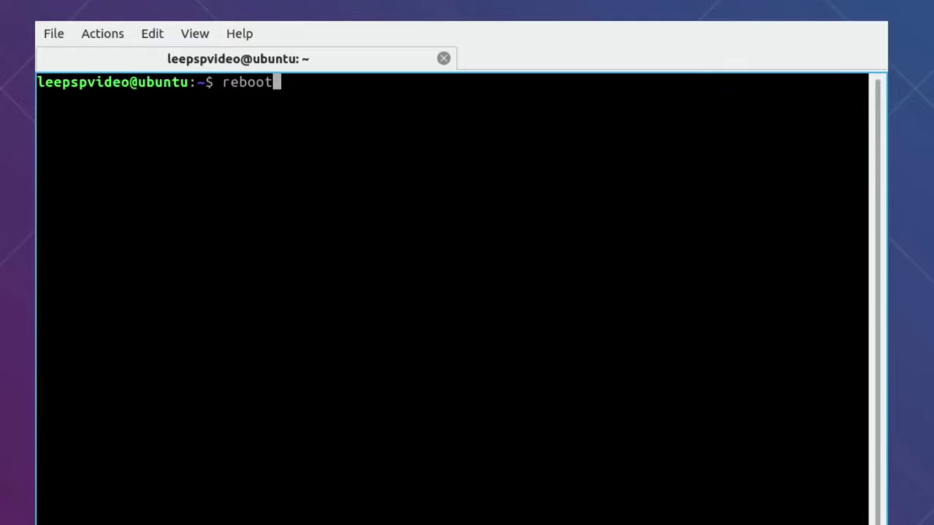
pyautogui.press('Down')
pyautogui.press('Down')
pyautogui.press('Up')
pyautogui.press('Up')
pyautogui.press('Up')
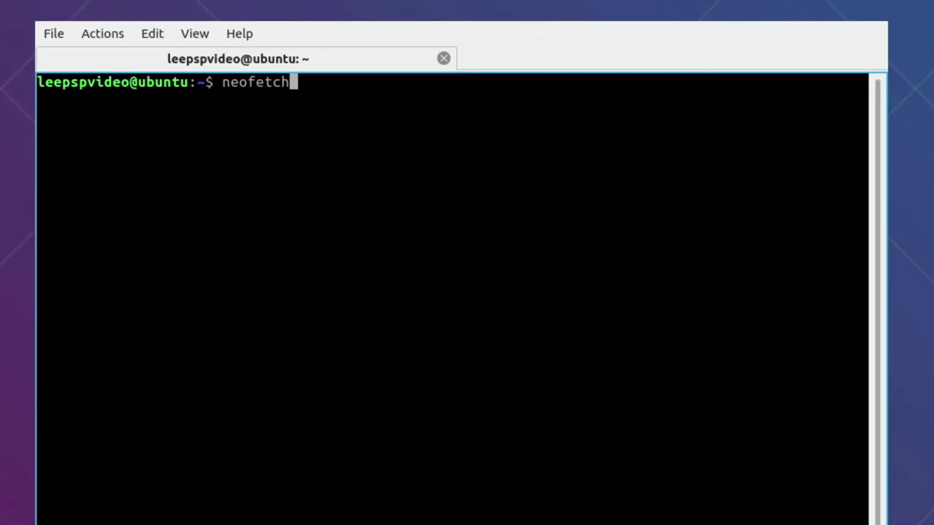
pyautogui.press('Return')
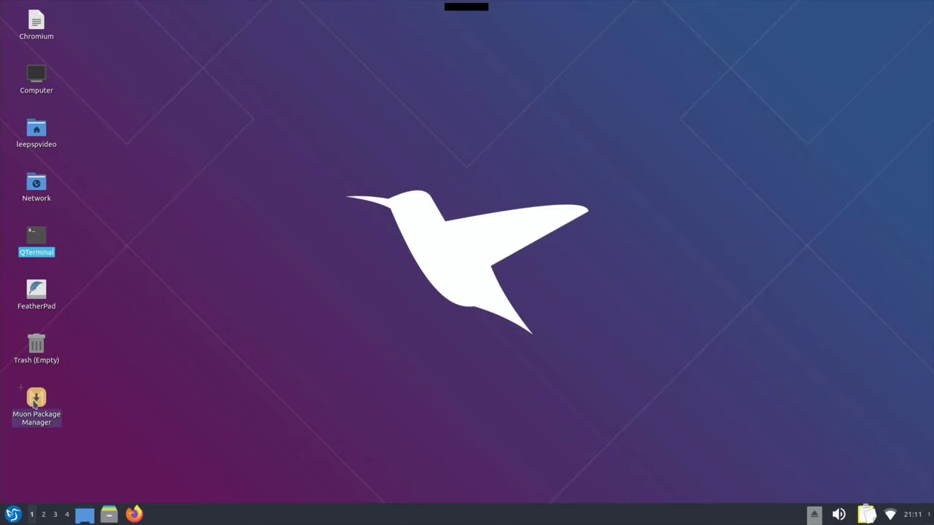
# Open Muon Package Manager, look through its package categories, and close it again.
pyautogui.click(35, 402)
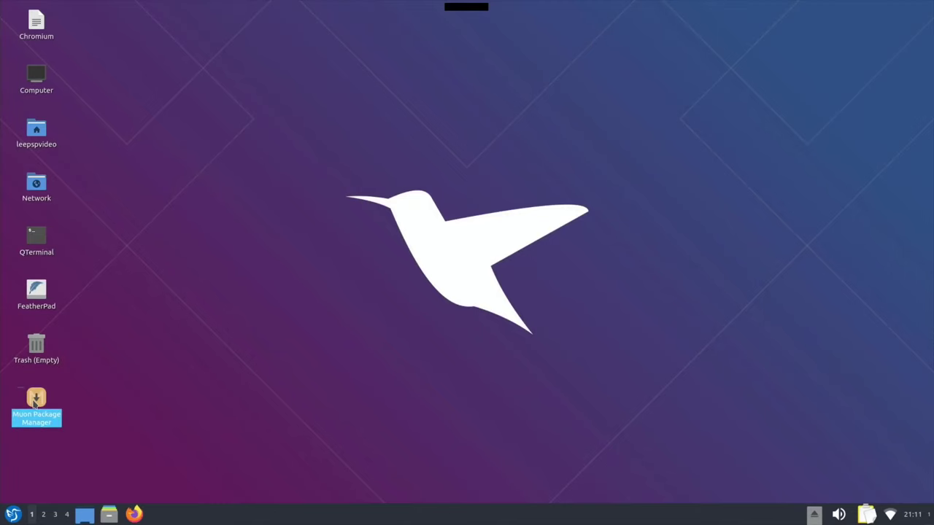
pyautogui.doubleClick(34, 404)
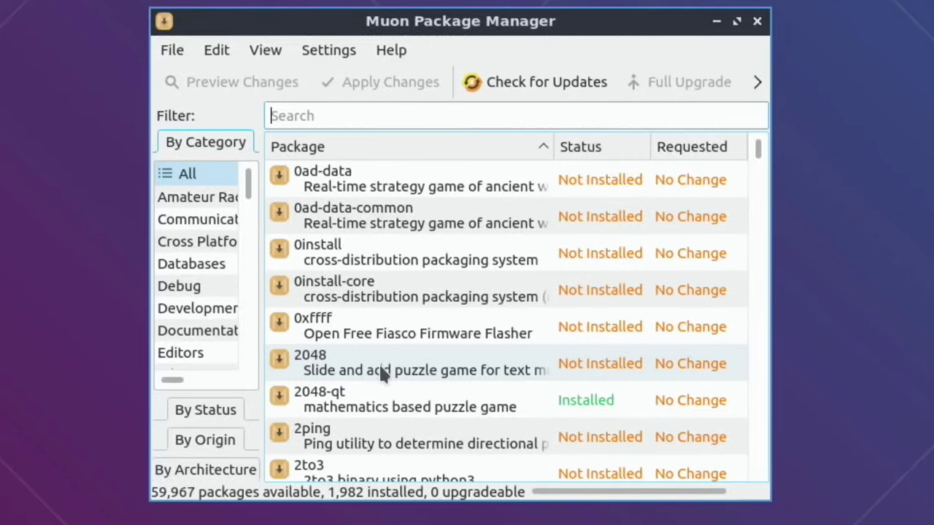
pyautogui.scroll(-12, 227, 253)
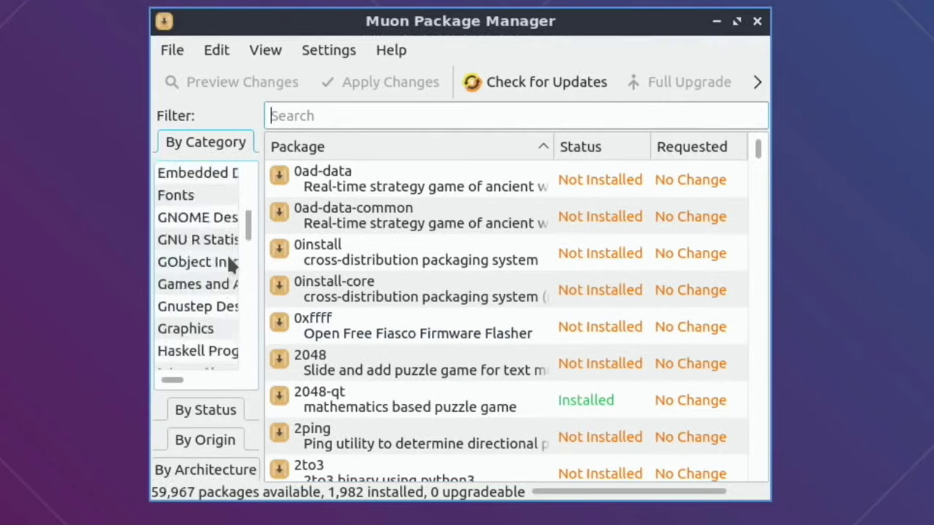
pyautogui.scroll(12, 226, 254)
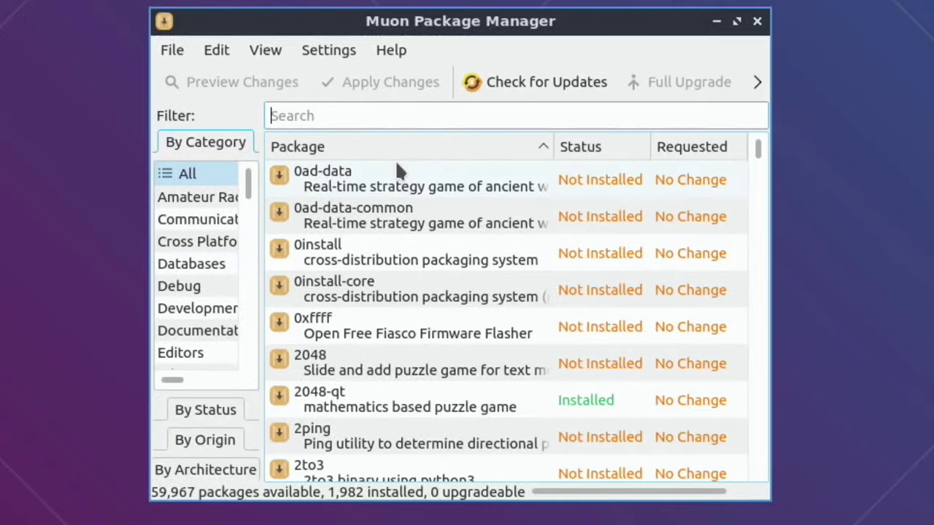
pyautogui.click(759, 25)
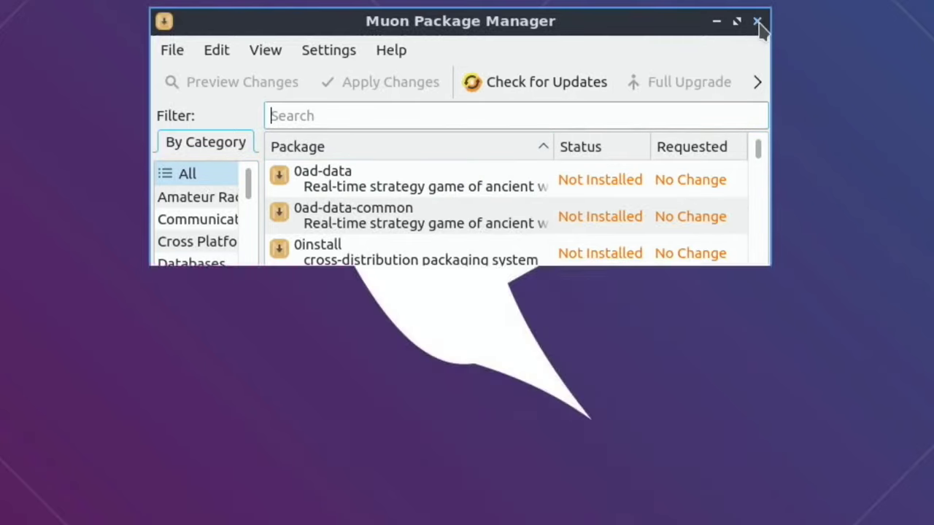
# From the home folder, browse the network to the shared folders on WDMyCloud, then close the file manager.
pyautogui.click(38, 131)
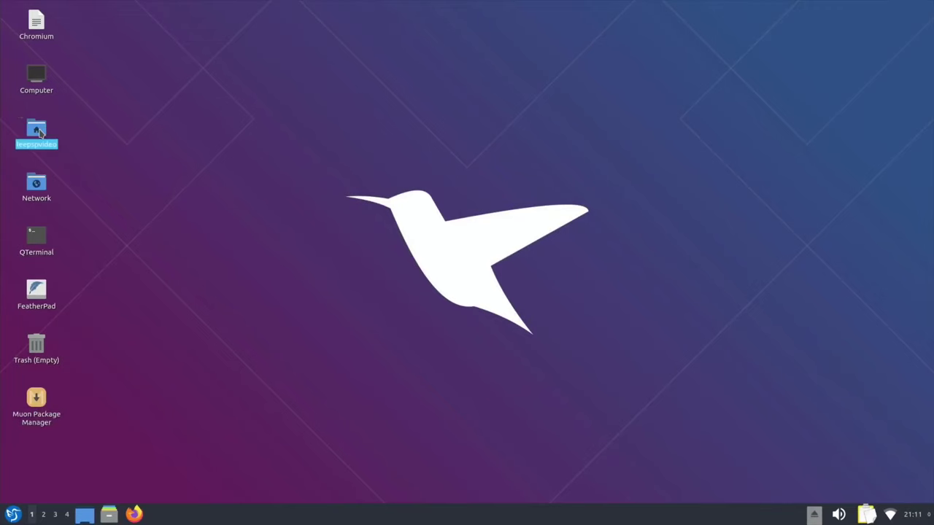
pyautogui.doubleClick(38, 131)
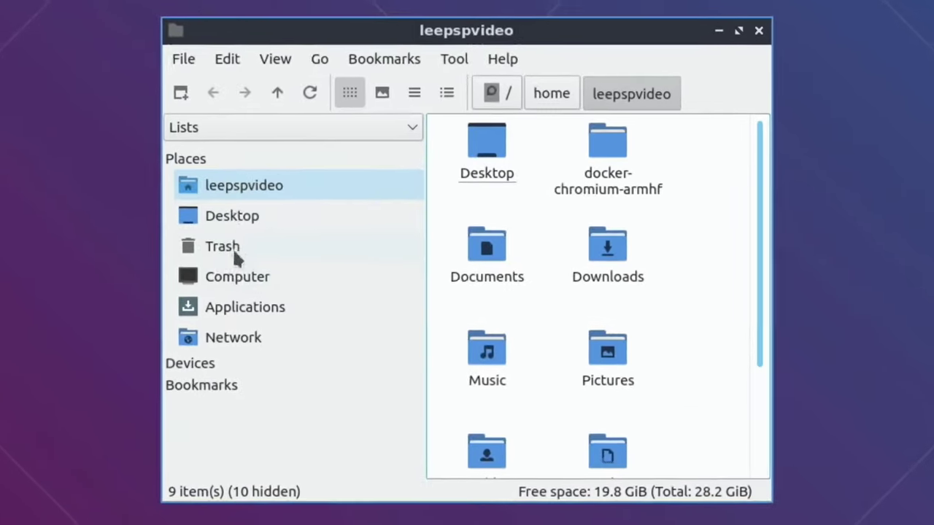
pyautogui.click(228, 340)
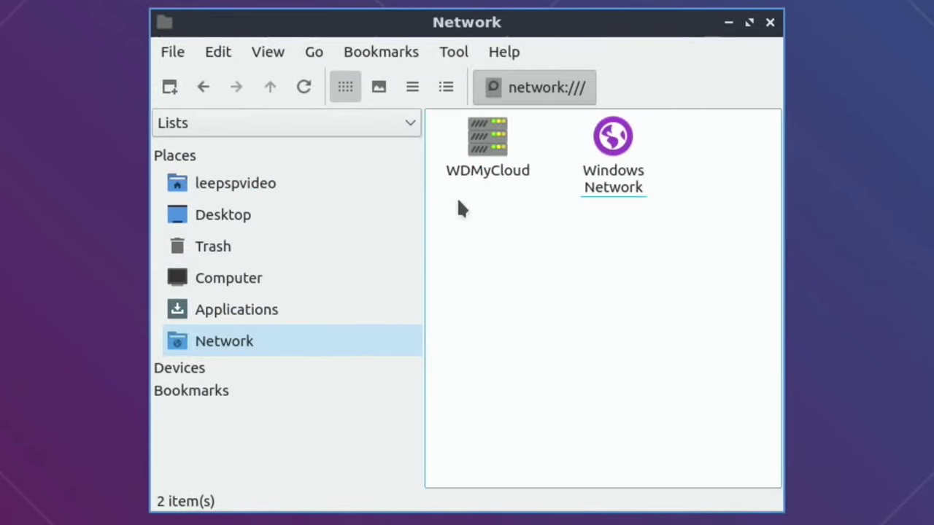
pyautogui.doubleClick(487, 142)
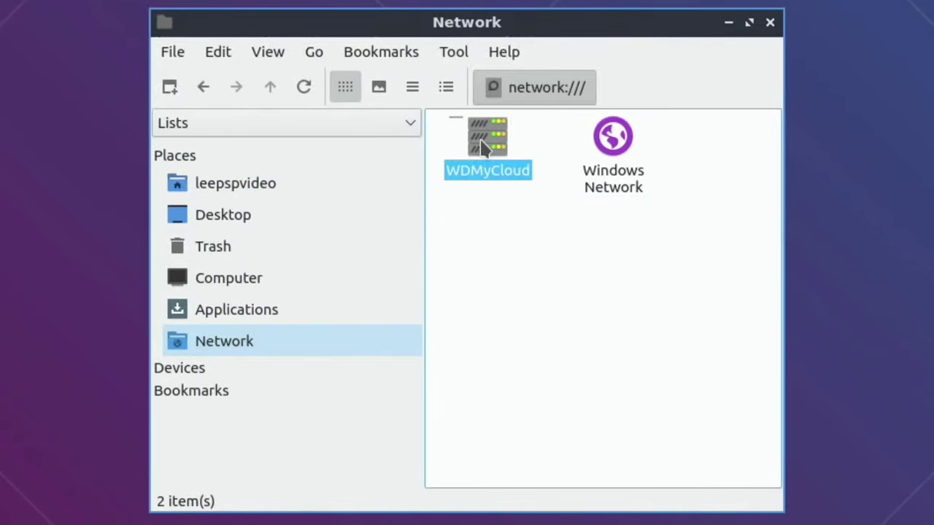
pyautogui.click(544, 350)
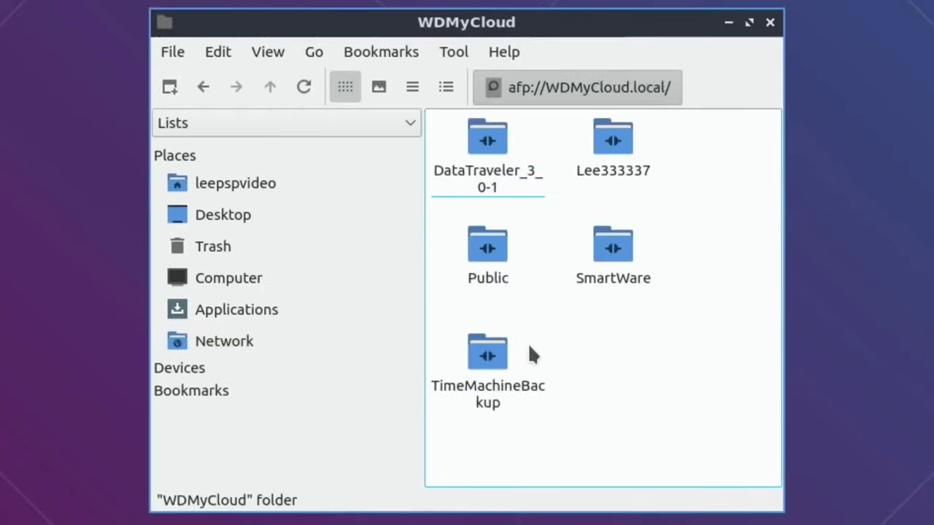
pyautogui.click(770, 22)
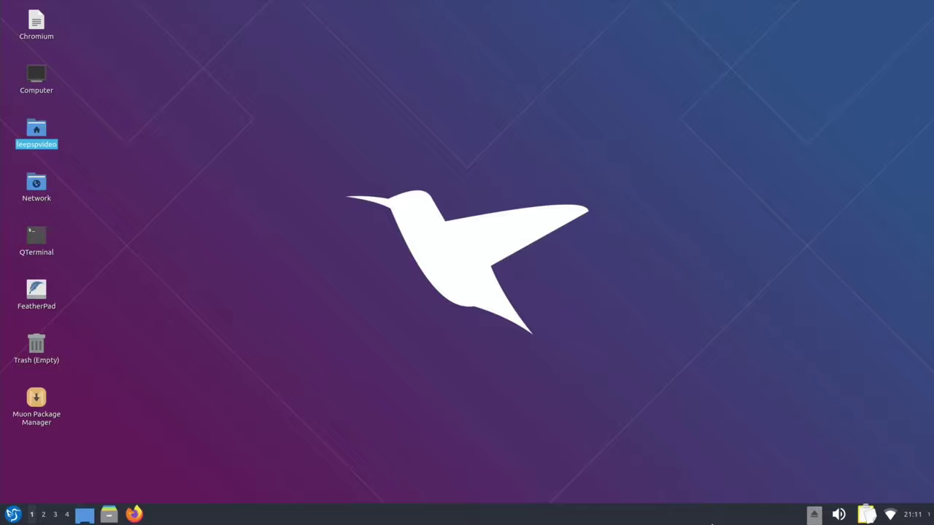
# Open the LXQt Configuration Center and look through its LXQt settings and System settings.
pyautogui.click(868, 517)
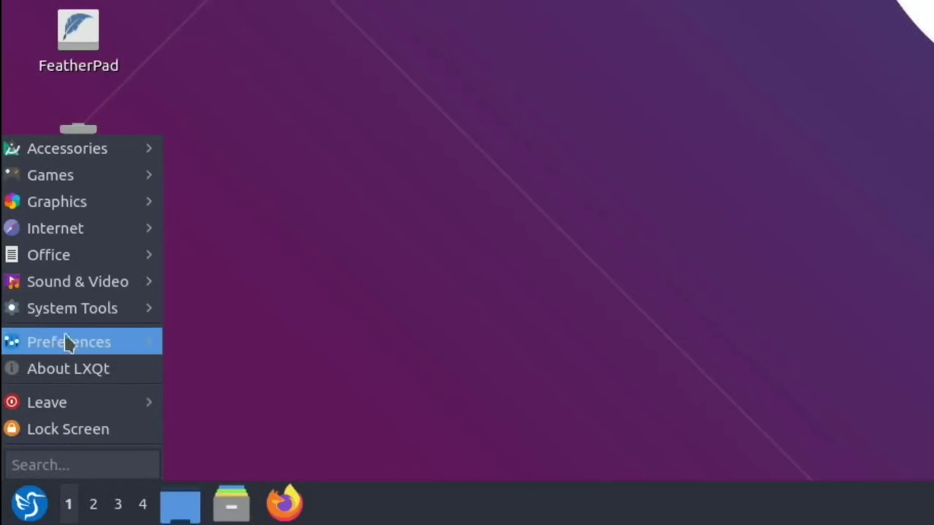
pyautogui.moveTo(34, 423)
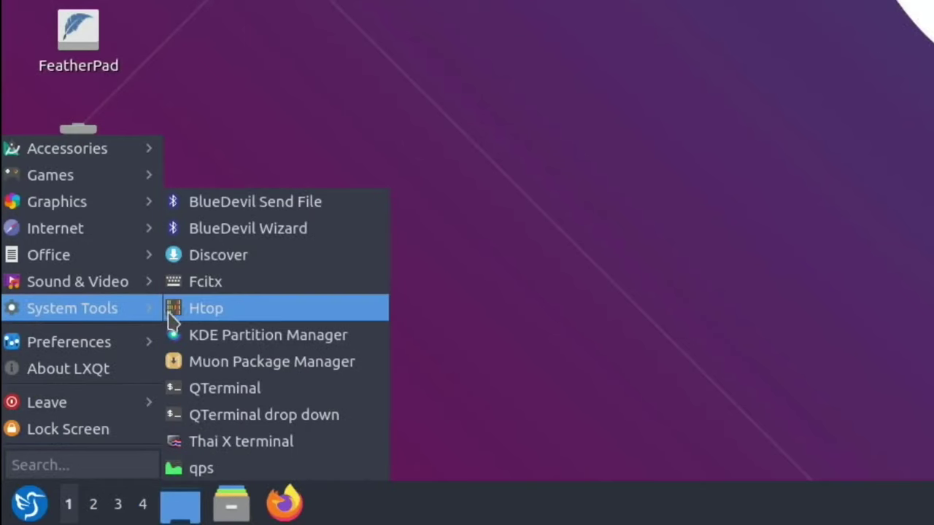
pyautogui.moveTo(129, 345)
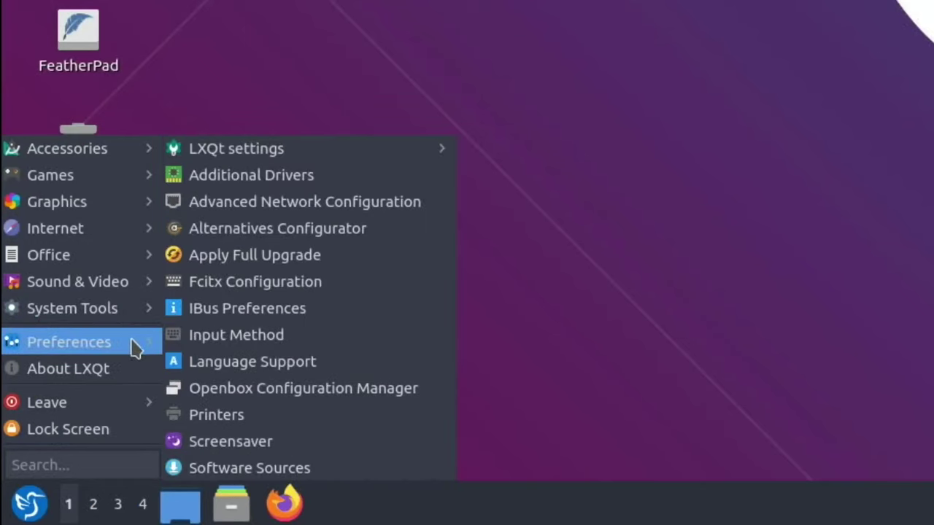
pyautogui.moveTo(246, 150)
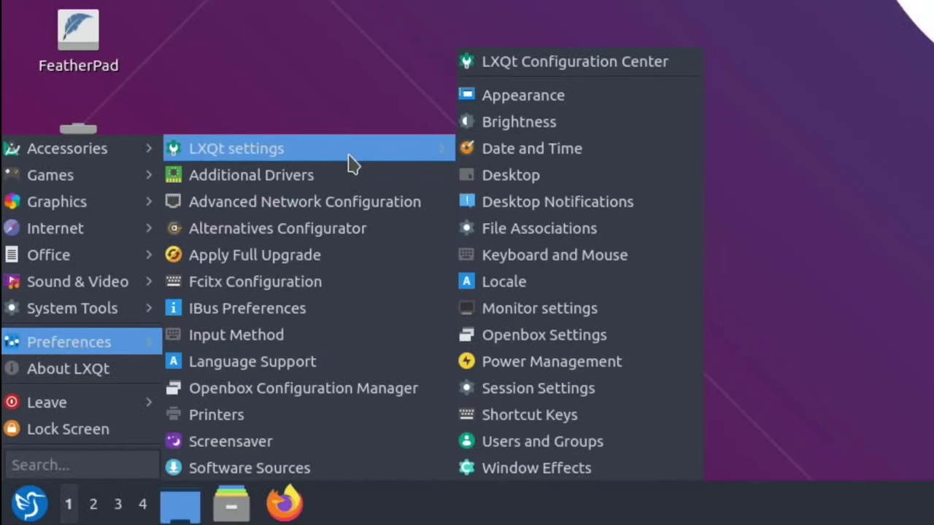
pyautogui.click(549, 62)
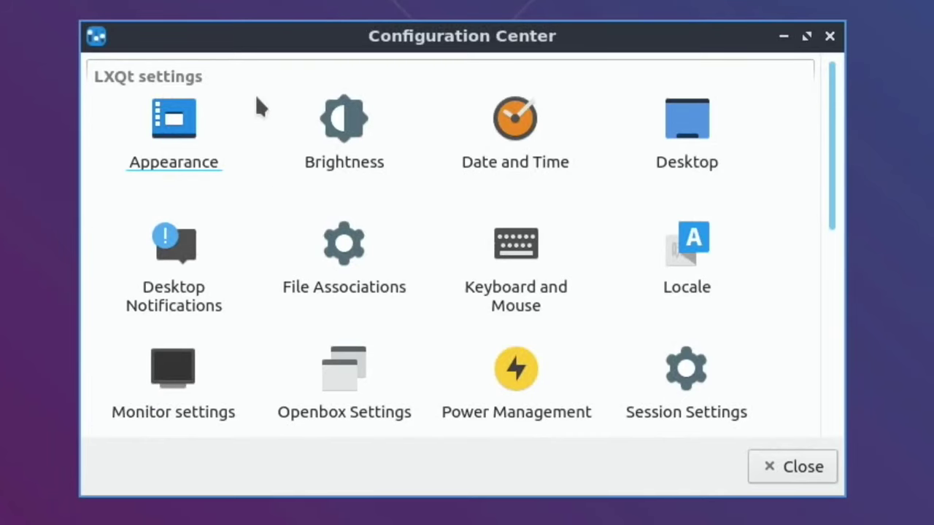
pyautogui.scroll(-5, 195, 125)
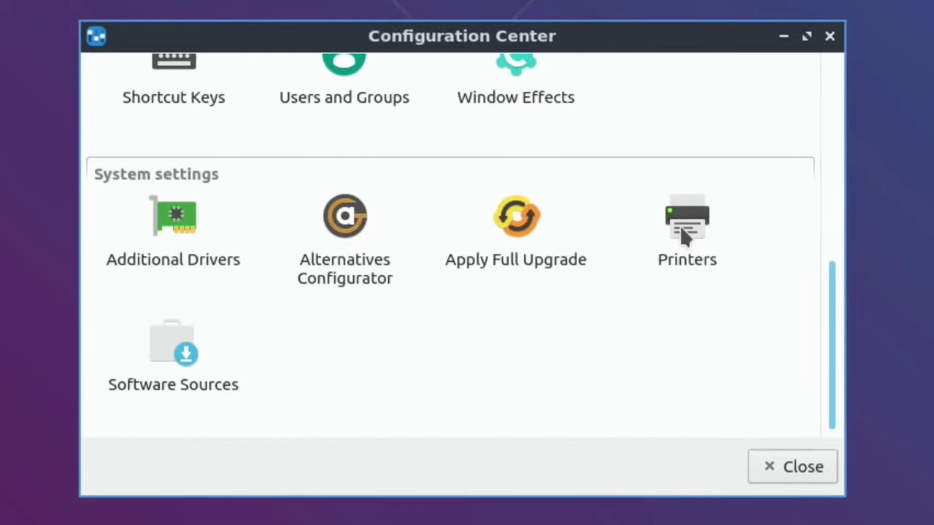
pyautogui.scroll(5, 203, 339)
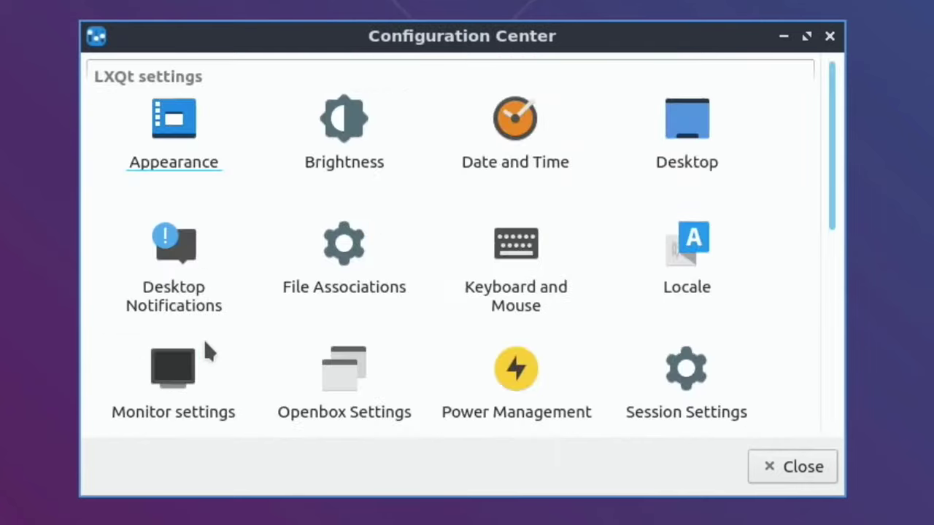
# Review the Icons Theme, LXQt Theme, Font, Cursor and Widget Style pages of the Appearance settings, then close them.
pyautogui.click(168, 126)
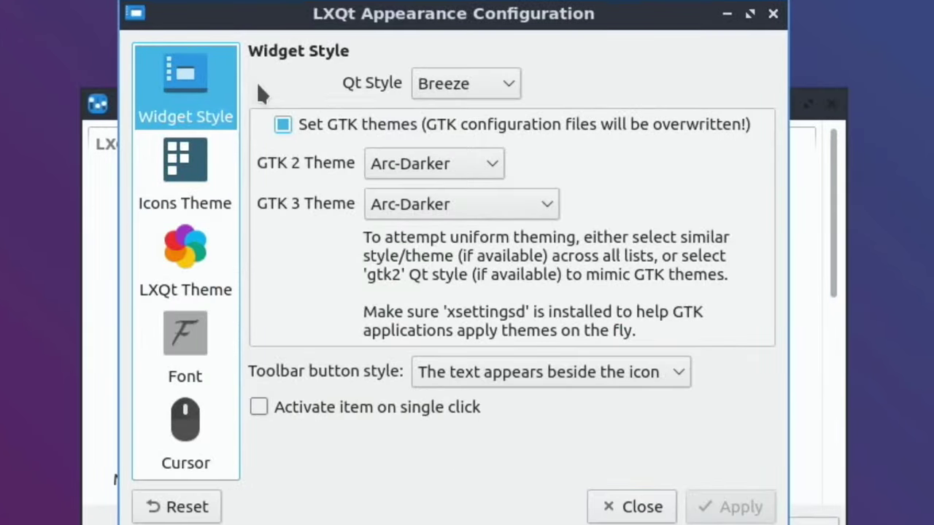
pyautogui.click(212, 167)
pyautogui.click(183, 241)
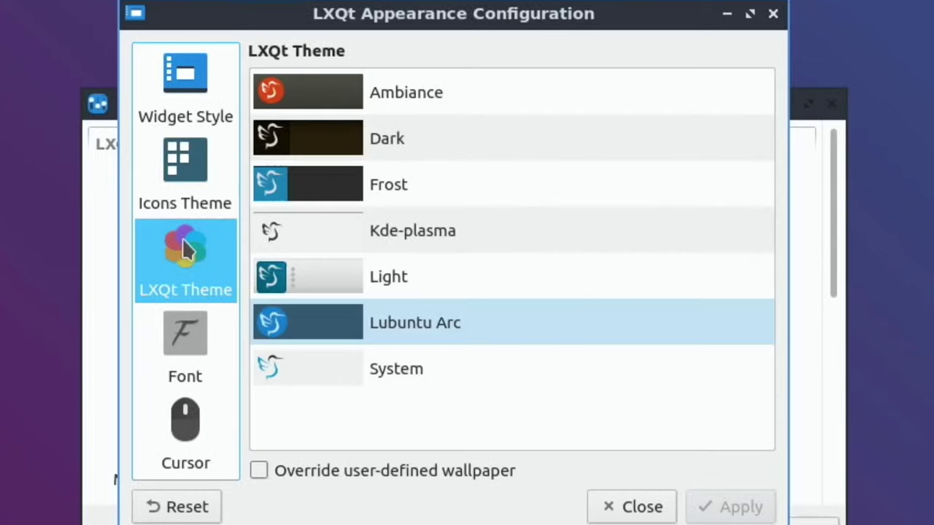
pyautogui.click(184, 323)
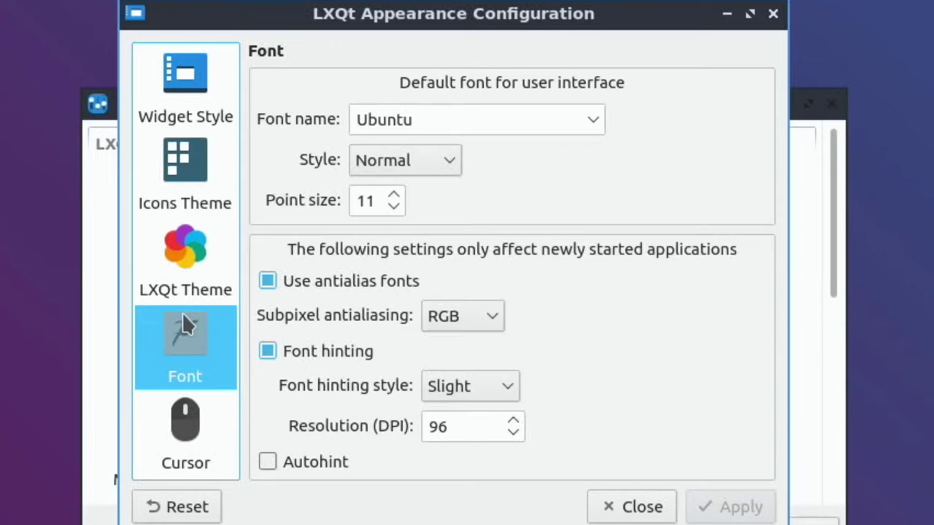
pyautogui.click(185, 426)
pyautogui.click(218, 85)
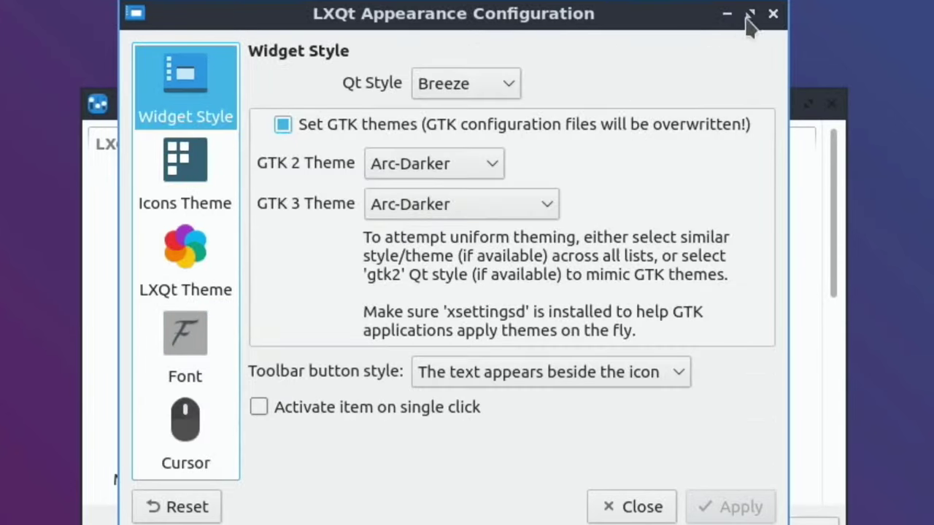
pyautogui.click(773, 14)
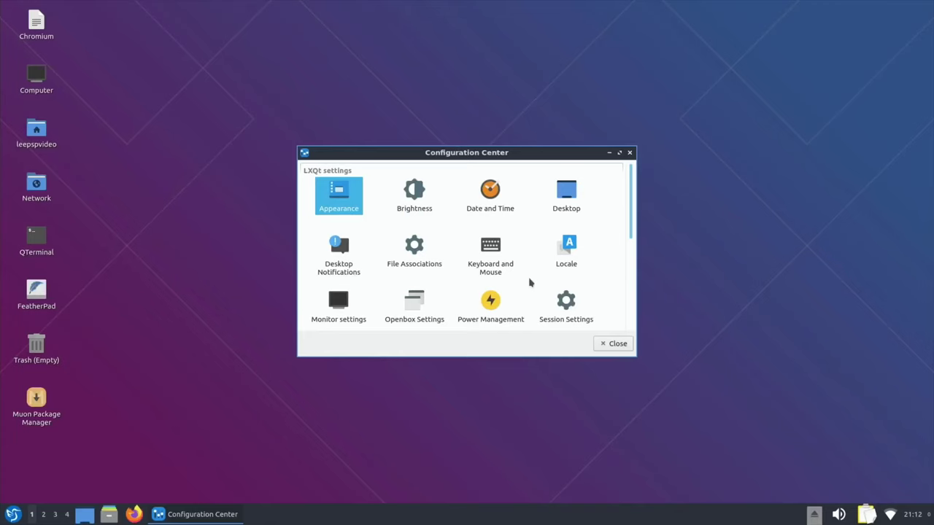
# Check the display options in Monitor settings, then close them and the Configuration Center.
pyautogui.scroll(-5, 606, 396)
pyautogui.scroll(5, 530, 282)
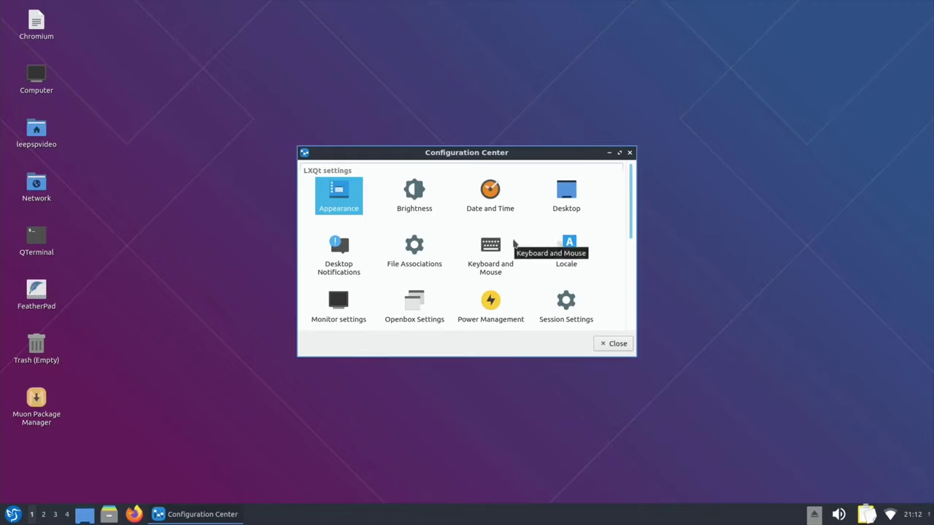
pyautogui.click(338, 299)
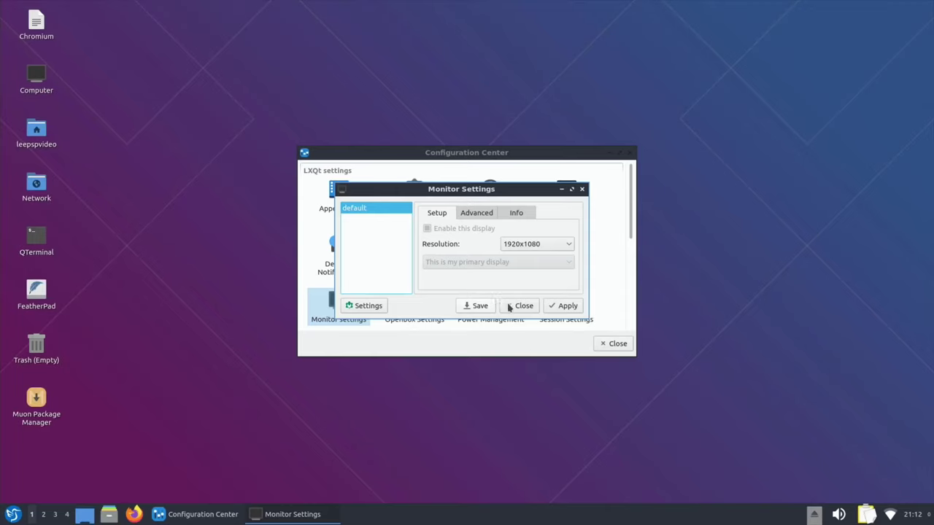
pyautogui.click(510, 307)
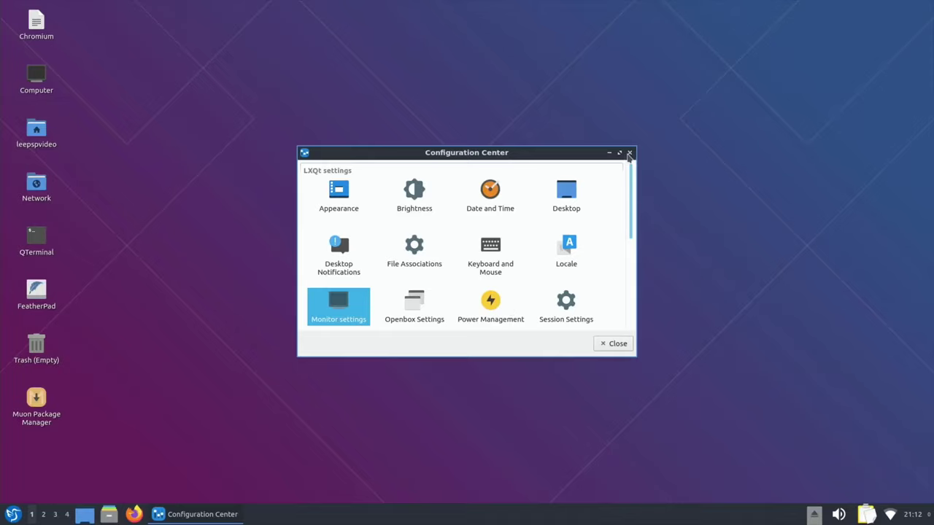
pyautogui.click(630, 152)
# Open Test Powerpoint.odp from the Documents folder inside the home folder.
pyautogui.doubleClick(40, 127)
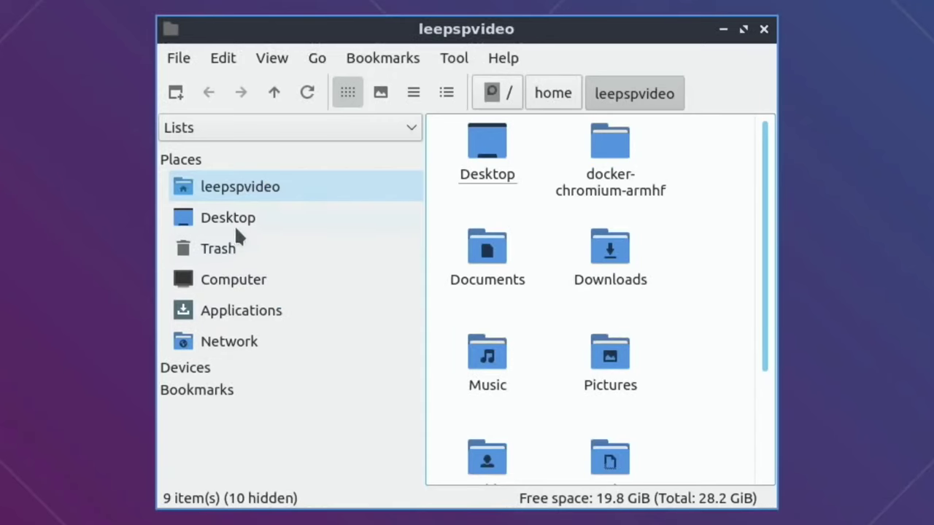
pyautogui.click(477, 248)
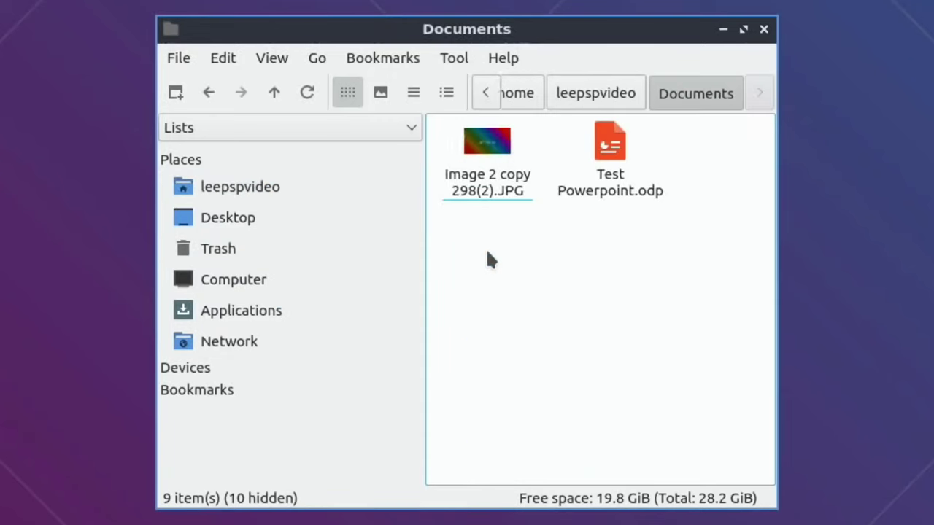
pyautogui.click(609, 162)
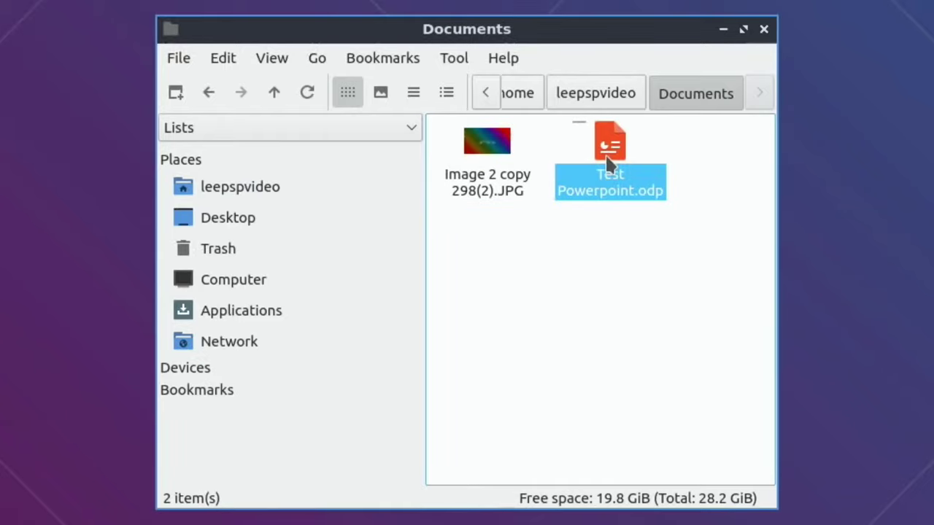
pyautogui.doubleClick(608, 162)
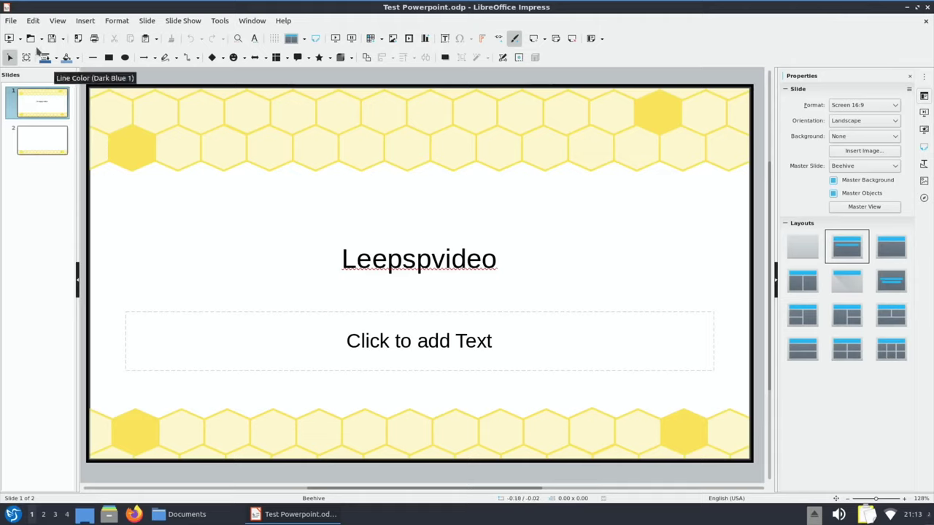
# Insert Image 2 copy 298(2).JPG from Documents on the first slide and shrink it to about 6.21 × 3.49, placed below the title.
pyautogui.click(84, 21)
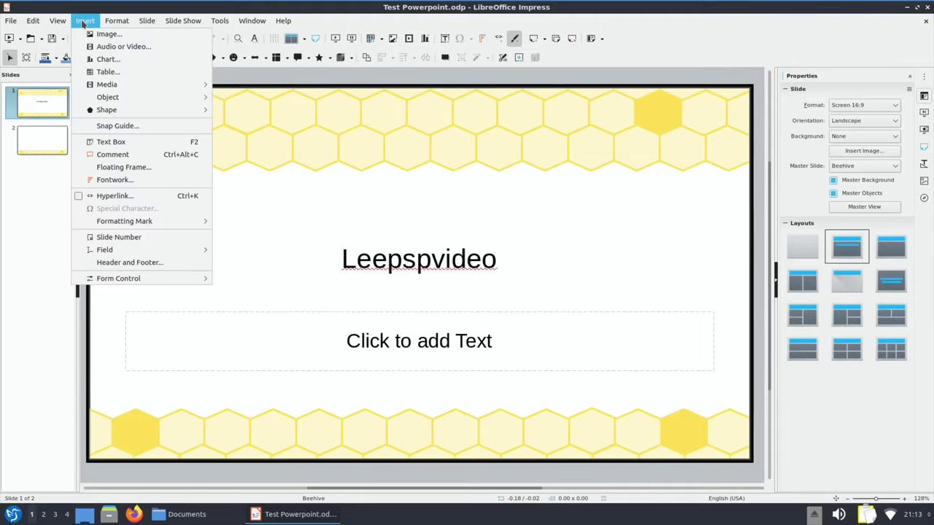
pyautogui.click(108, 34)
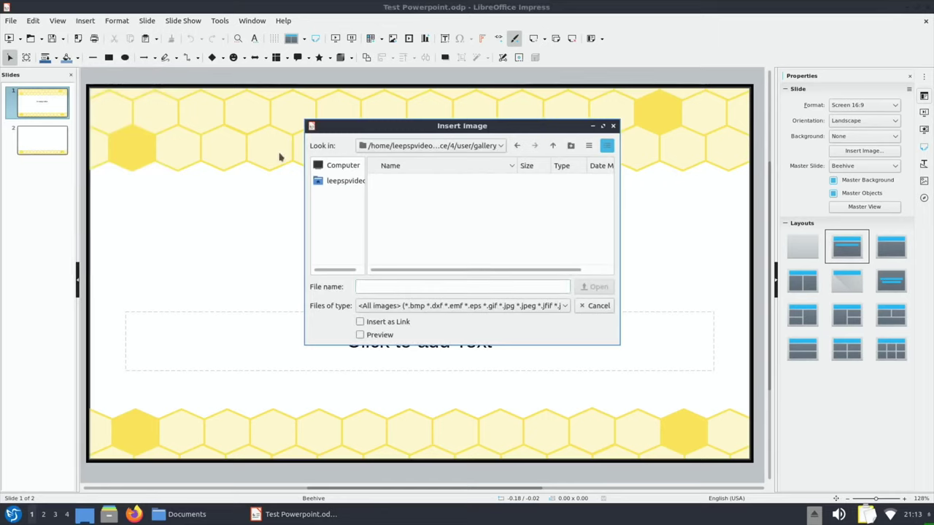
pyautogui.click(349, 182)
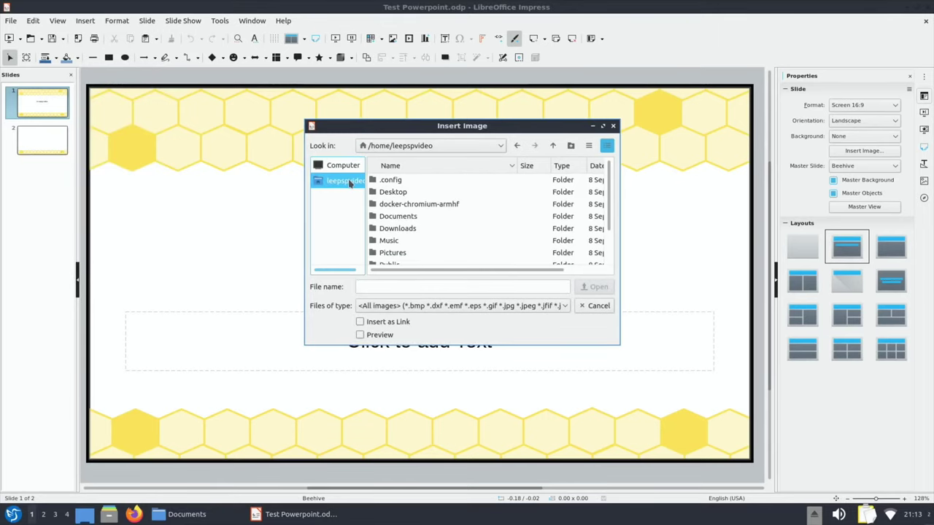
pyautogui.doubleClick(388, 216)
pyautogui.click(395, 181)
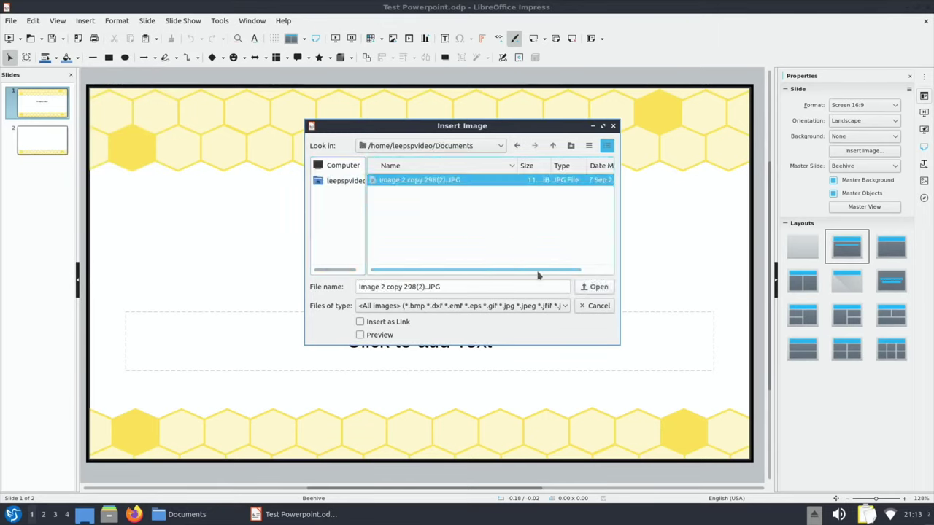
pyautogui.click(588, 290)
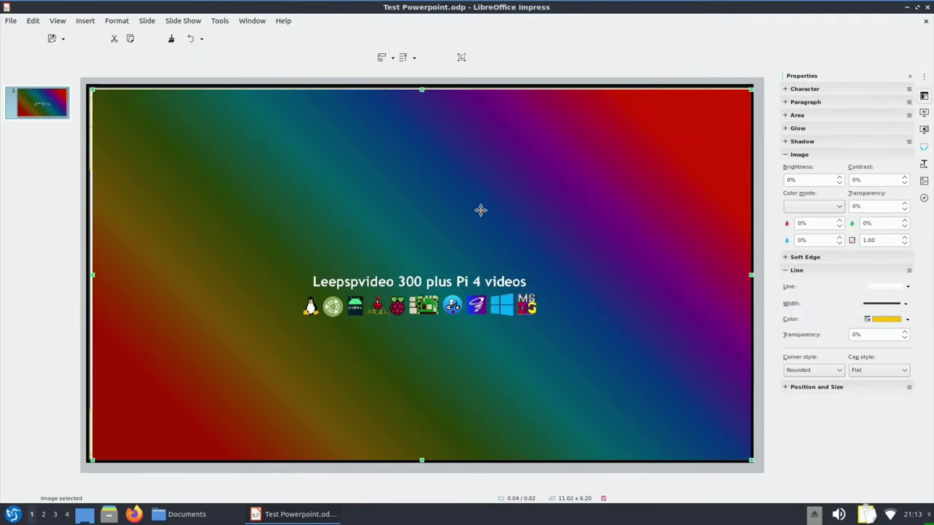
pyautogui.moveTo(744, 95); pyautogui.dragTo(464, 253)
pyautogui.moveTo(280, 312); pyautogui.dragTo(415, 340)
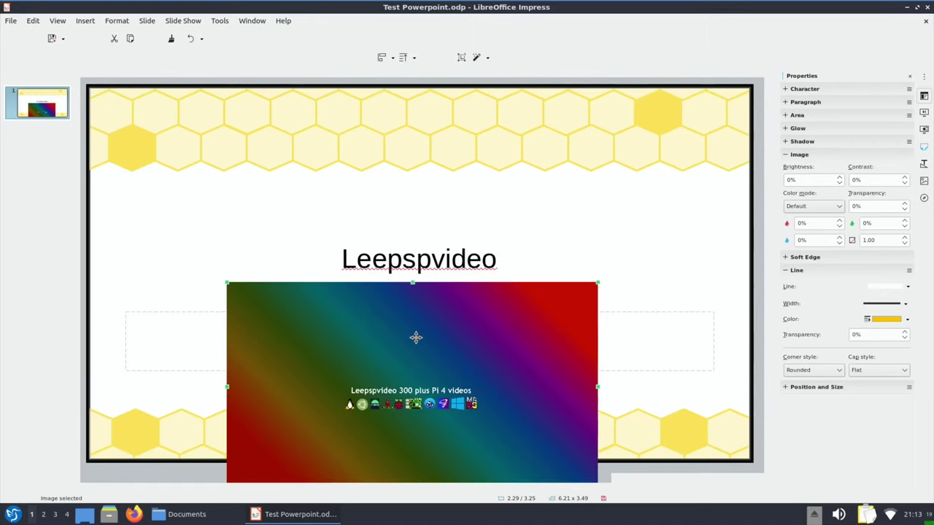
# Close the Test Powerpoint.odp presentation and the Documents folder window.
pyautogui.click(926, 7)
pyautogui.click(505, 290)
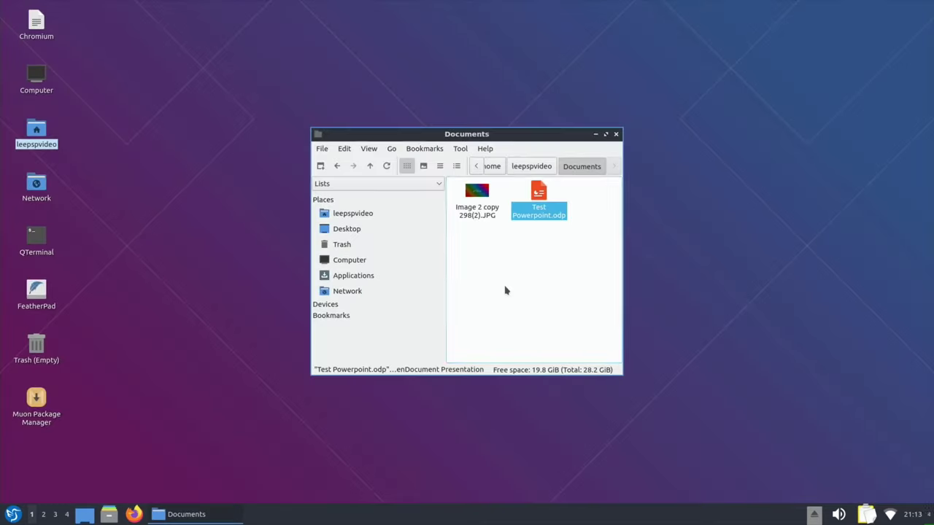
pyautogui.click(616, 134)
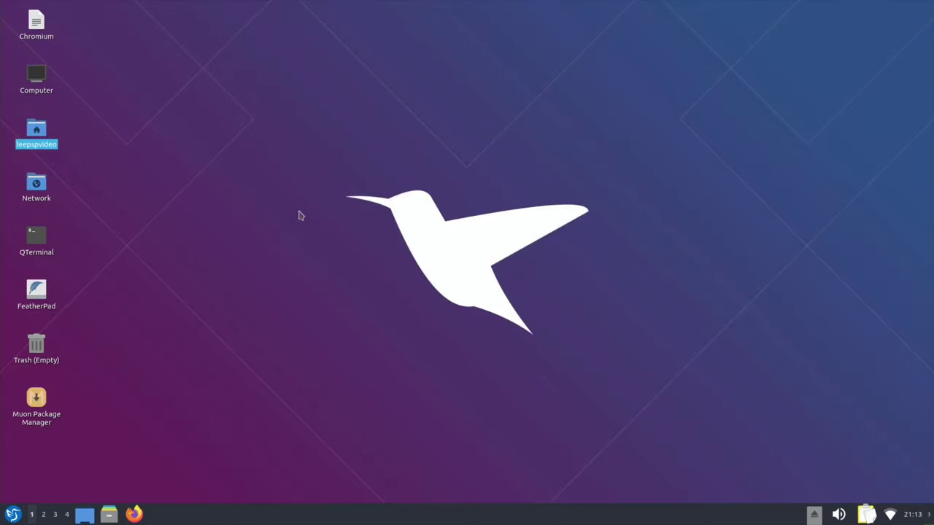
# In the desktop preferences, set lubuntu-default-wallpaper.jpg from the Lubuntu wallpapers folder as the wallpaper and apply it.
pyautogui.rightClick(300, 216)
pyautogui.click(323, 335)
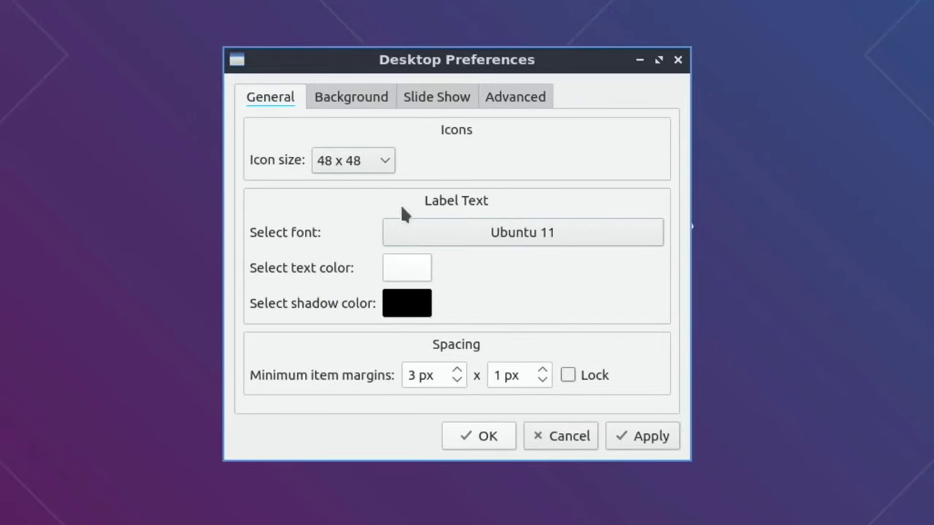
pyautogui.click(367, 102)
pyautogui.click(595, 292)
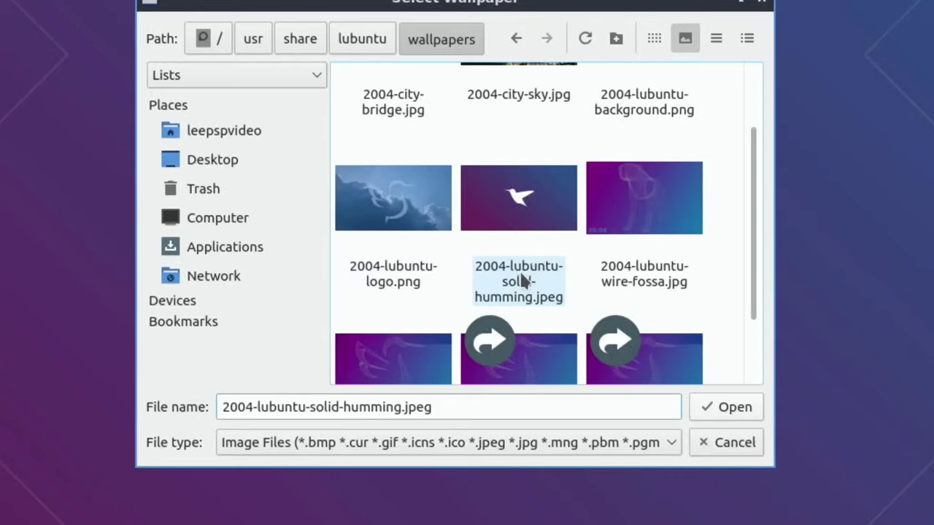
pyautogui.scroll(-2, 624, 259)
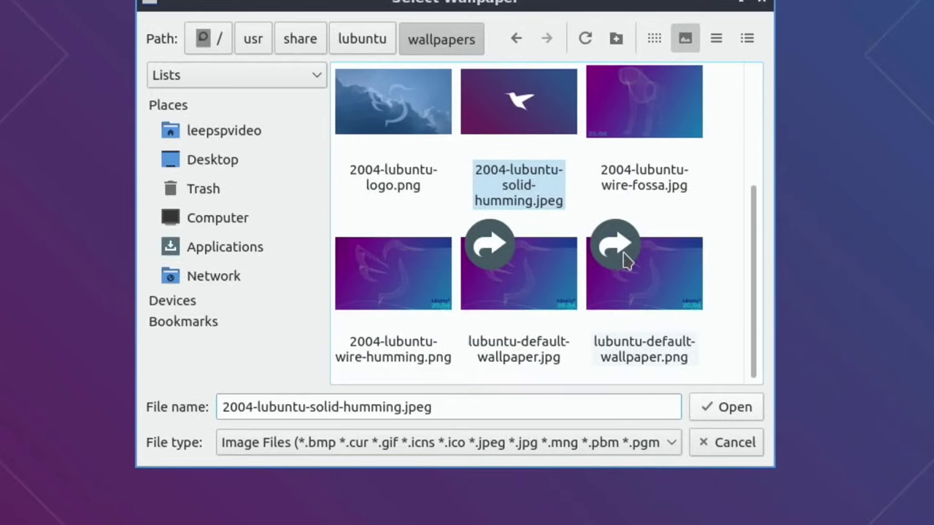
pyautogui.scroll(4, 624, 259)
pyautogui.scroll(-4, 624, 261)
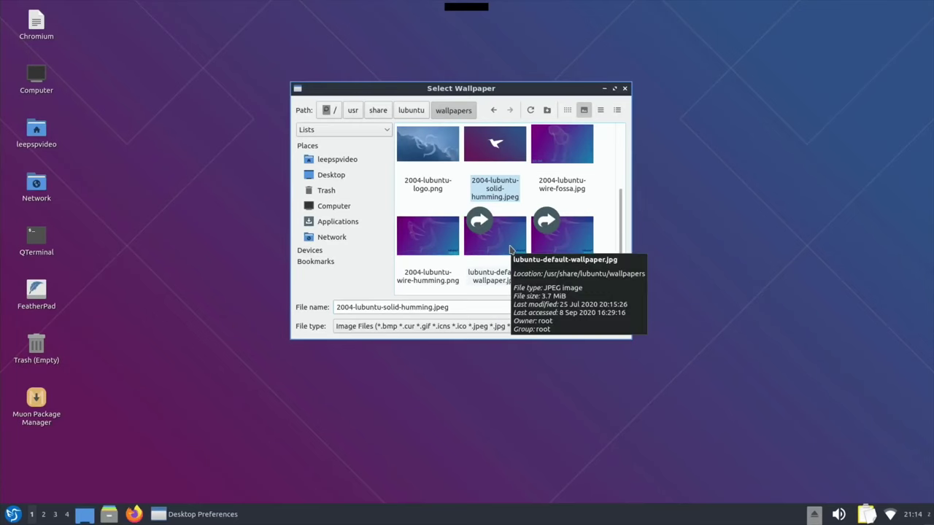
pyautogui.doubleClick(553, 305)
pyautogui.click(558, 323)
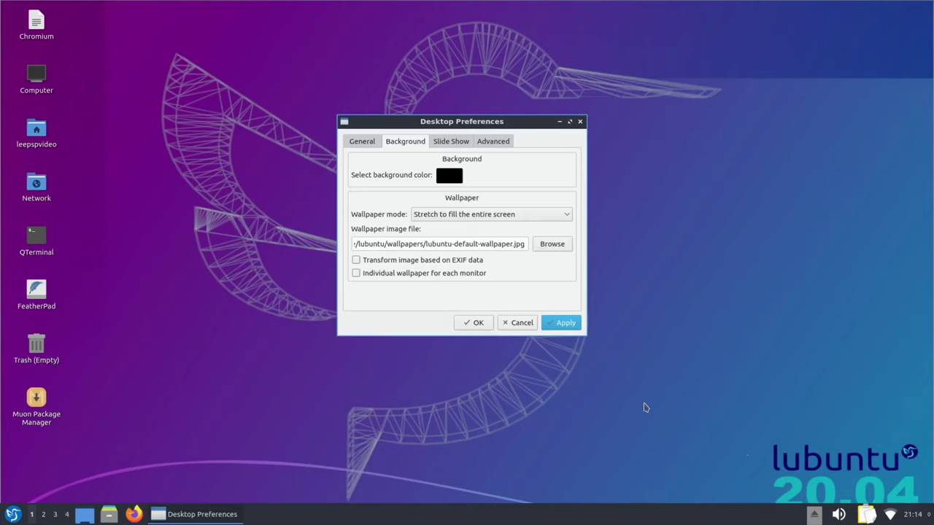
# Set Image 2 copy 298(2).JPG from the home folder's Documents as the wallpaper and close the desktop preferences.
pyautogui.click(544, 249)
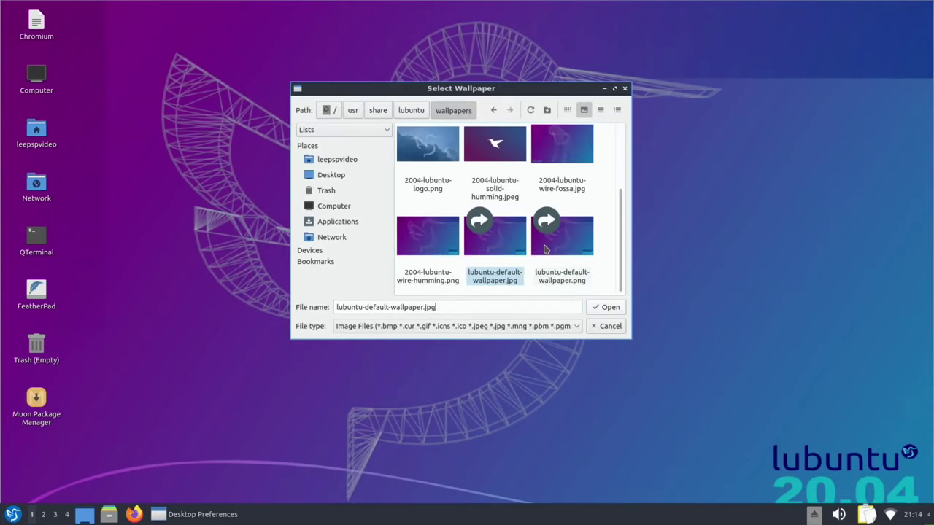
pyautogui.click(338, 175)
pyautogui.click(332, 160)
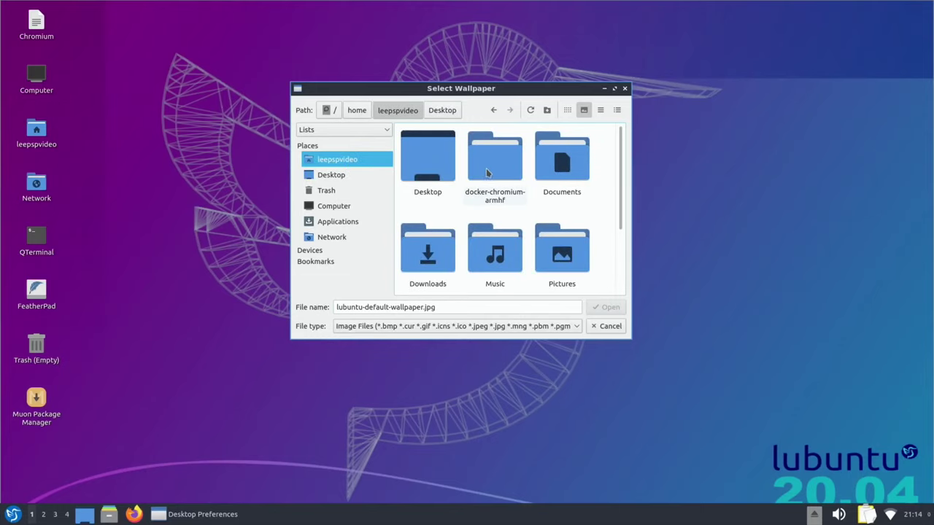
pyautogui.doubleClick(537, 173)
pyautogui.doubleClick(421, 160)
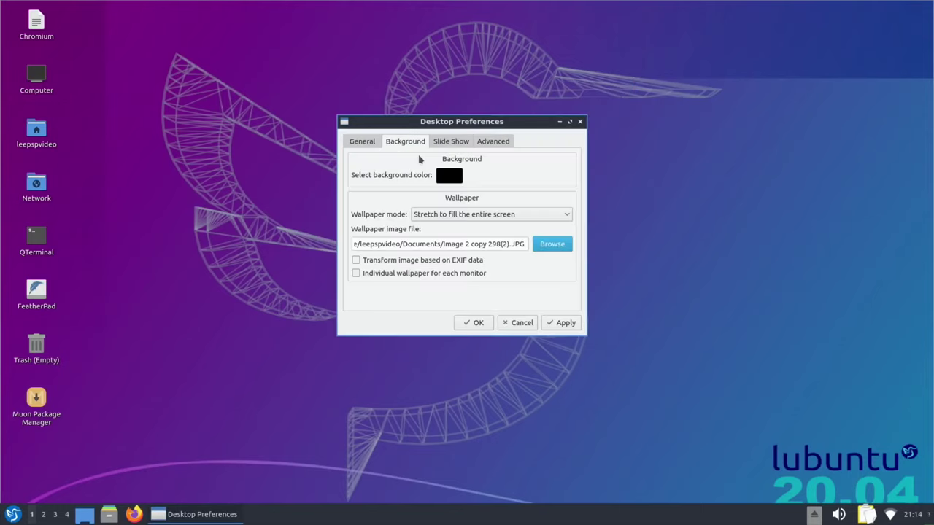
pyautogui.click(553, 325)
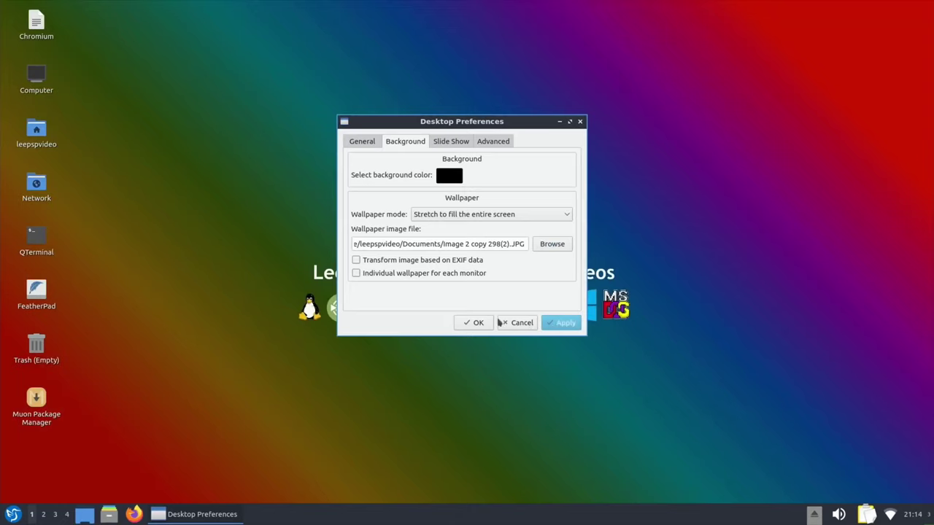
pyautogui.click(474, 323)
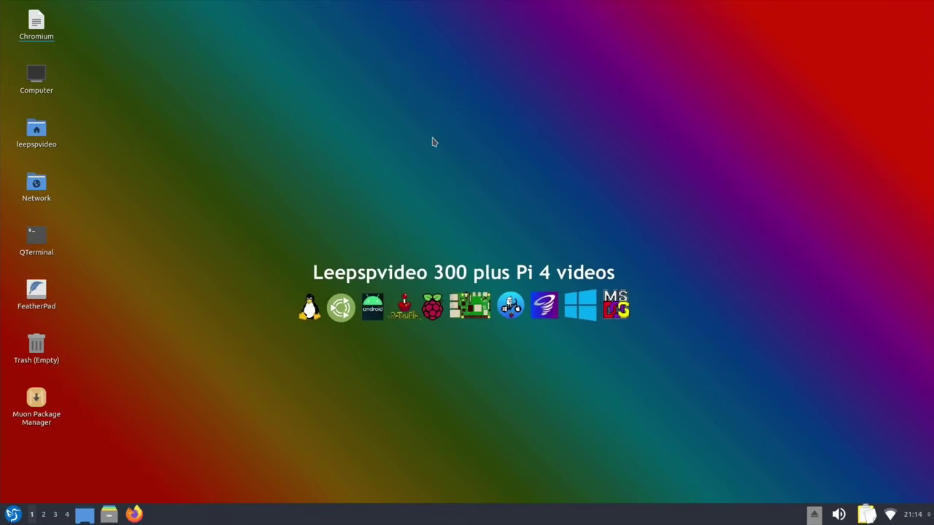
pyautogui.click(14, 514)
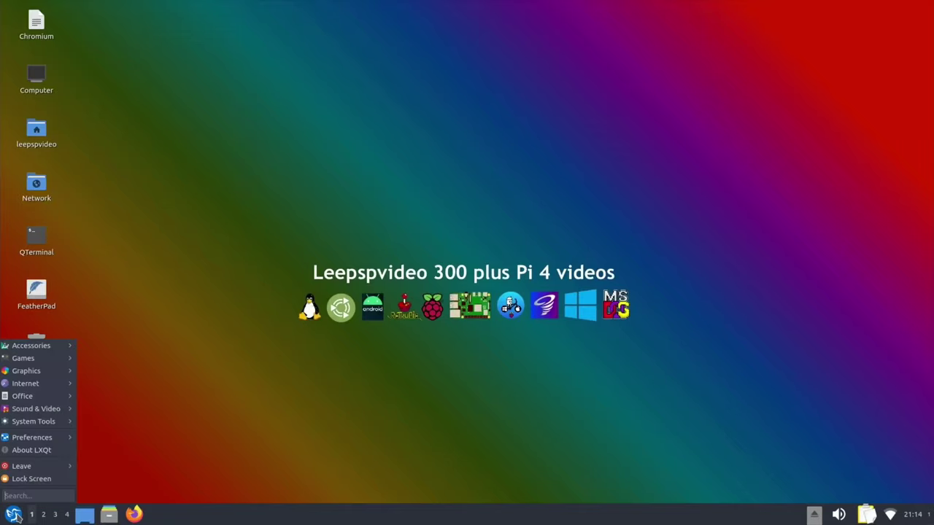
pyautogui.moveTo(38, 352)
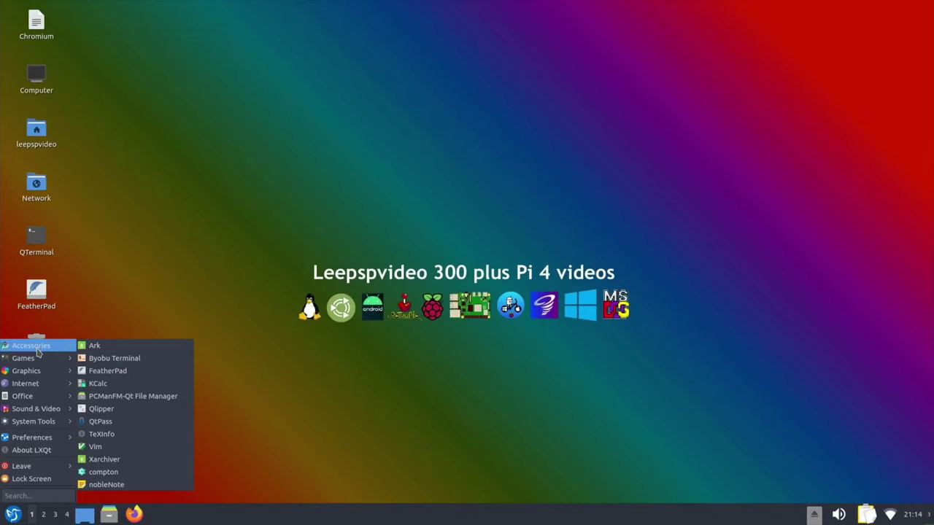
pyautogui.moveTo(28, 438)
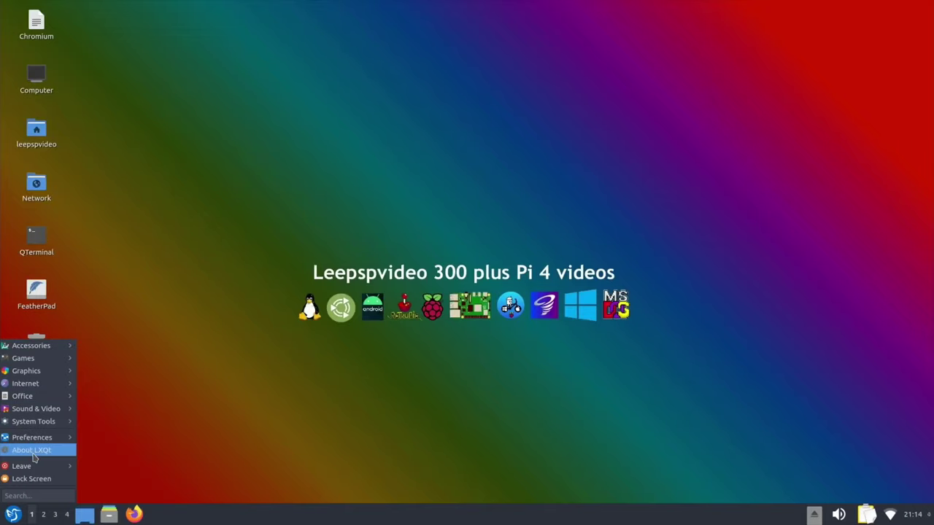
pyautogui.moveTo(36, 414)
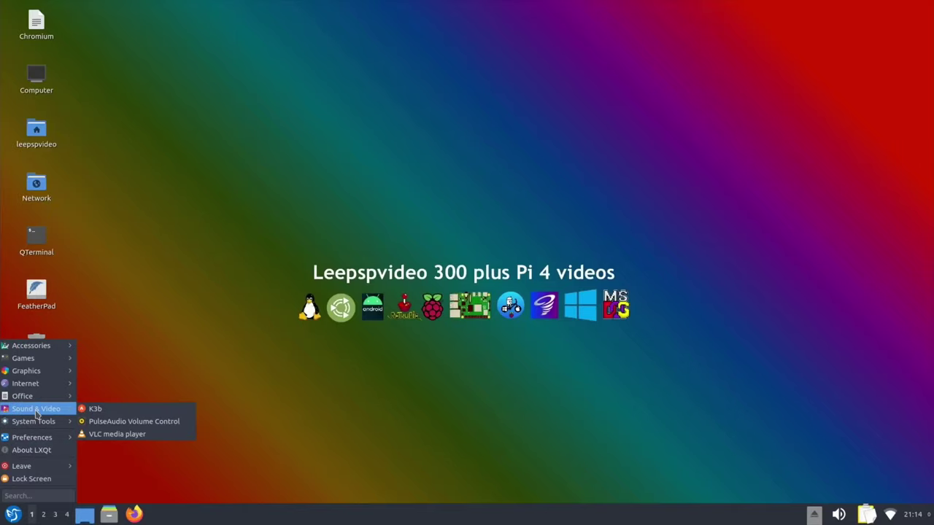
# Open Firefox and search the web for "hoyukdeals" in a second tab.
pyautogui.click(132, 514)
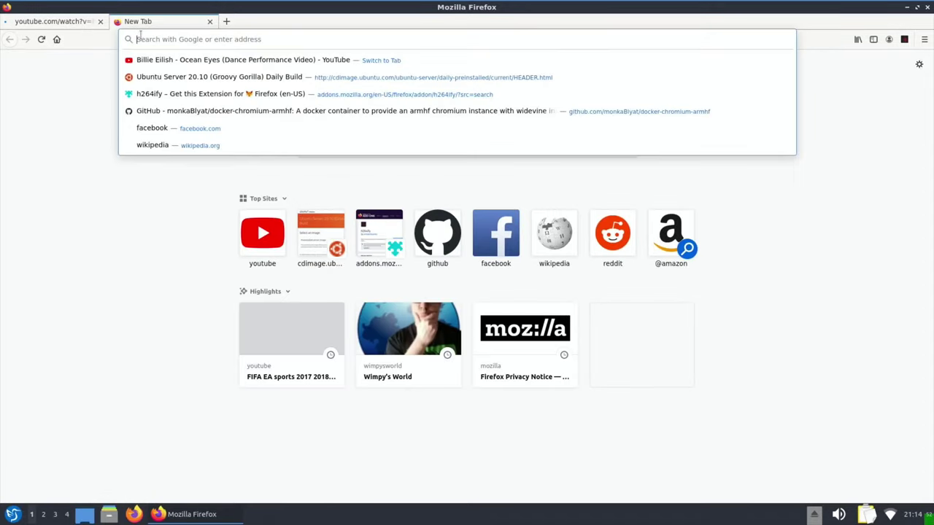
pyautogui.write('hoyu')
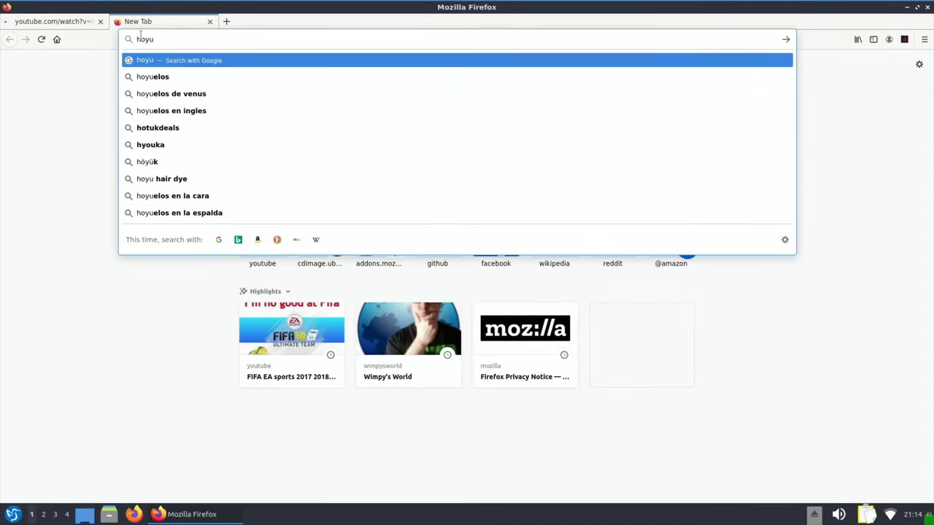
pyautogui.write('kdeals')
pyautogui.press('Return')
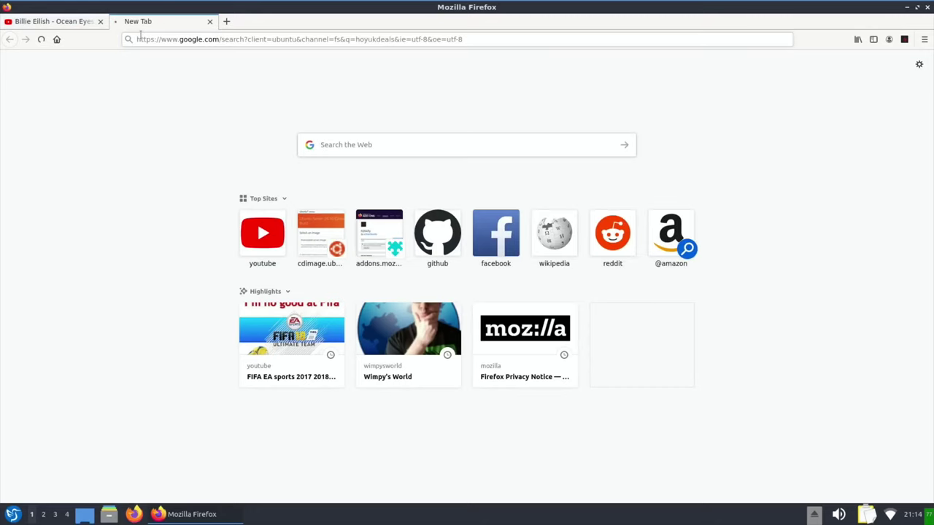
# Search the web for "bbc" in another new tab.
pyautogui.click(226, 23)
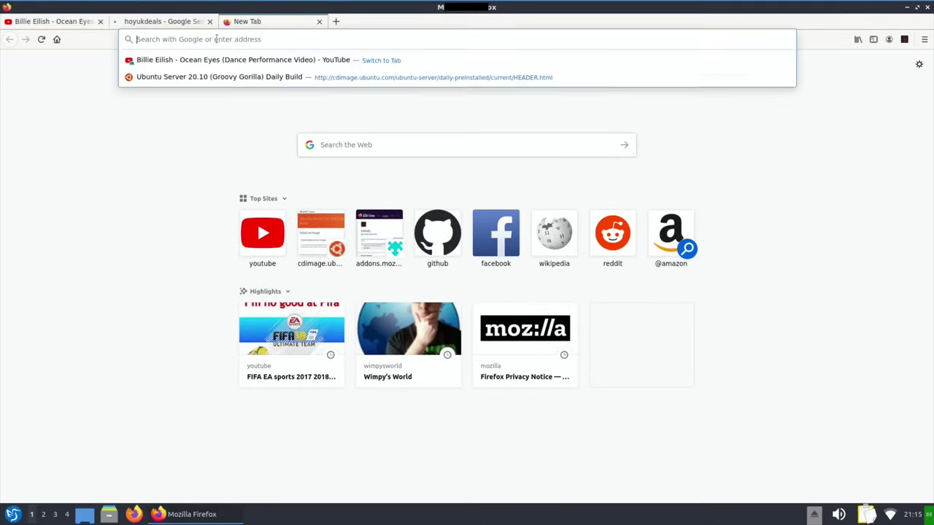
pyautogui.click(216, 40)
pyautogui.write('bbc')
pyautogui.press('Return')
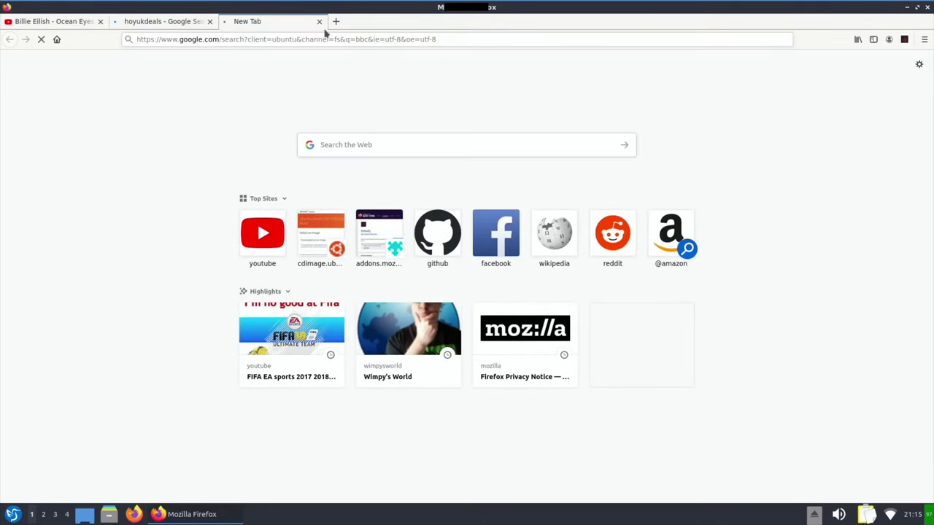
# Search the web for "apple" in a further new tab and look through the results.
pyautogui.click(335, 22)
pyautogui.click(309, 39)
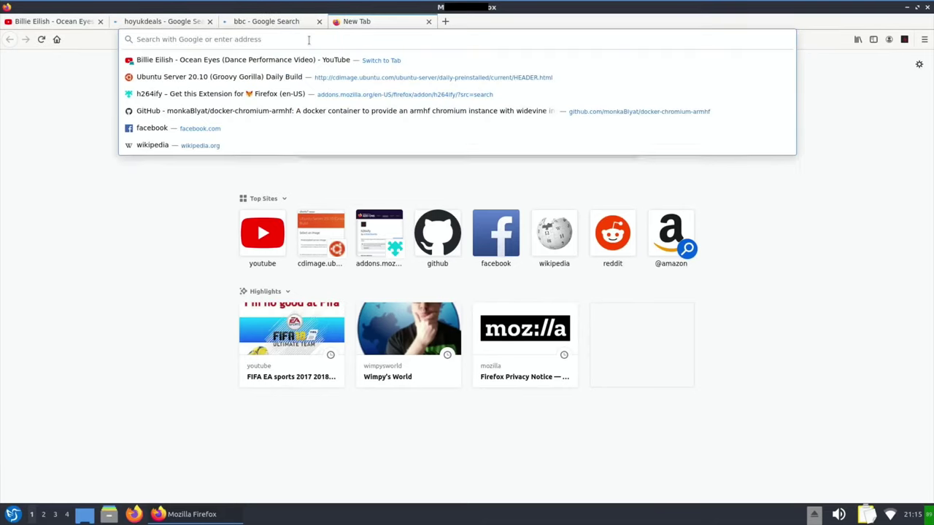
pyautogui.write('apple')
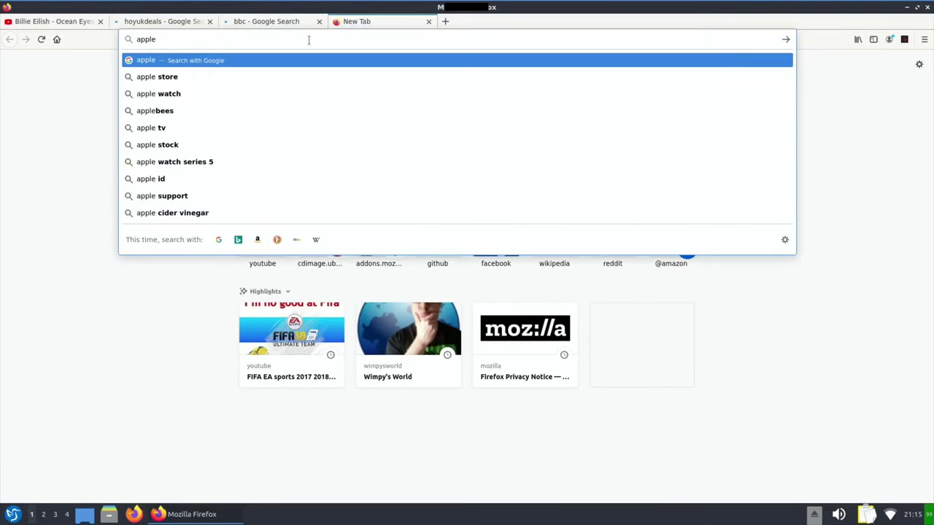
pyautogui.press('Return')
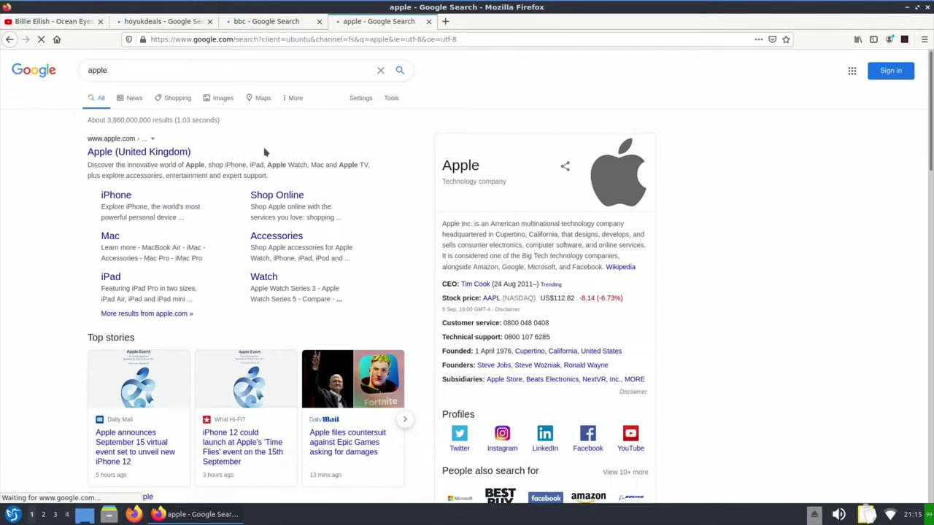
pyautogui.scroll(-5, 132, 216)
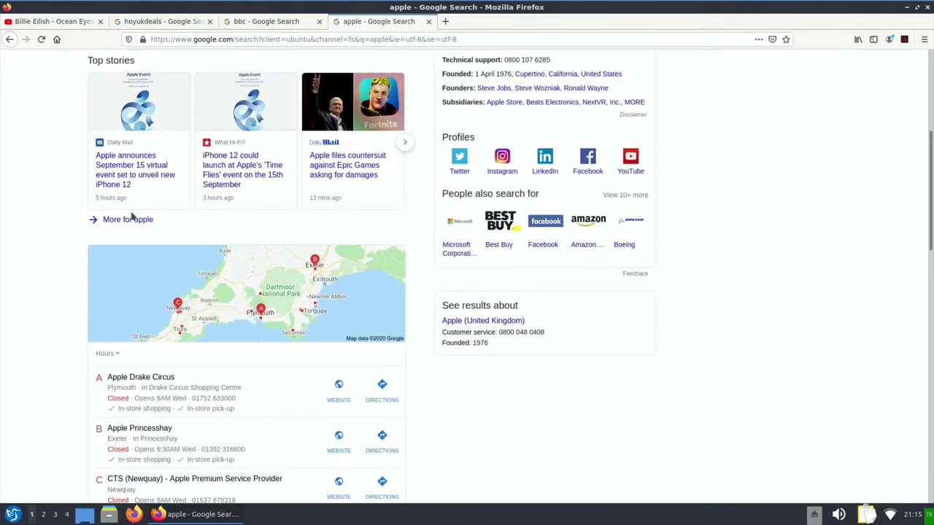
# Open Apple (United Kingdom), BBC Sport and hotukdeals from the search results, each in its own existing tab.
pyautogui.click(133, 217)
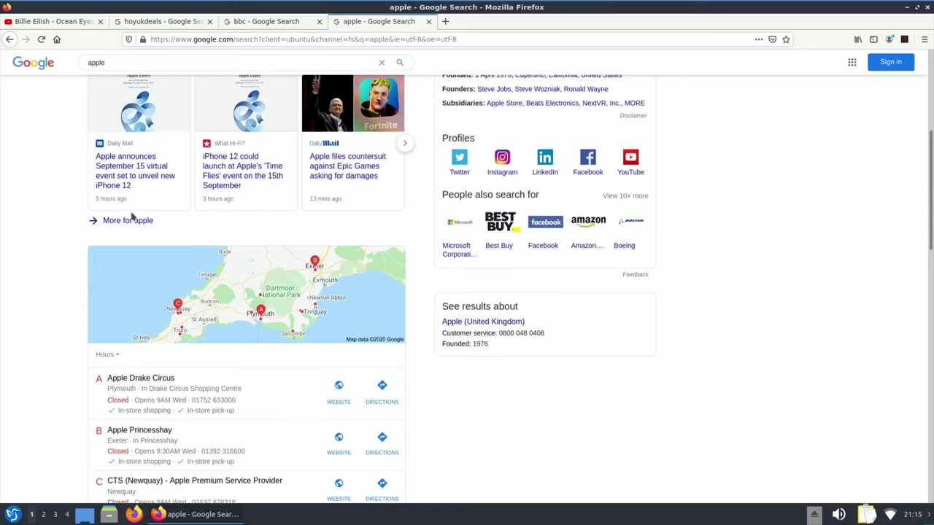
pyautogui.scroll(5, 132, 216)
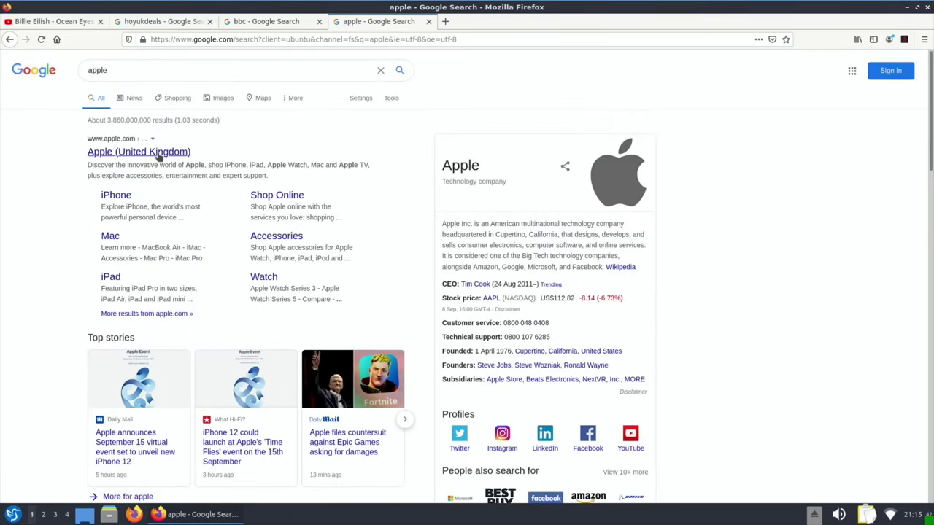
pyautogui.click(158, 154)
pyautogui.click(272, 23)
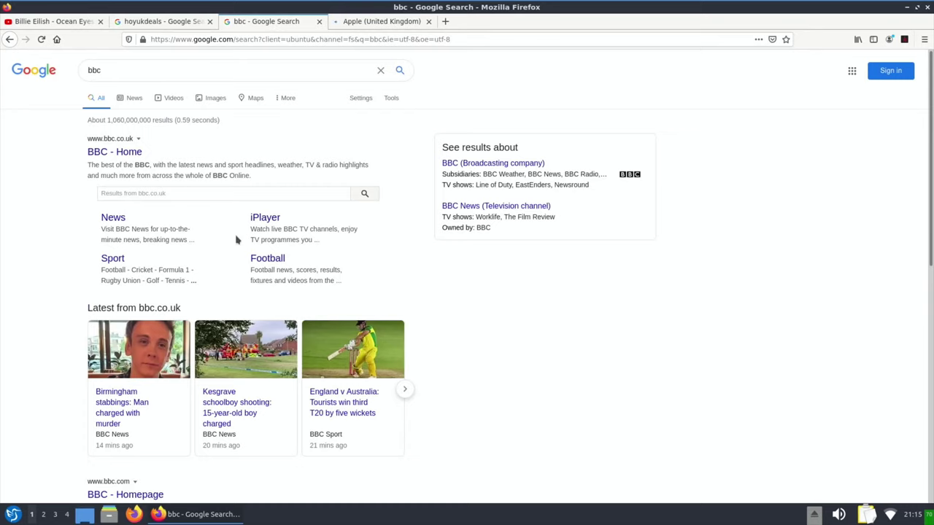
pyautogui.click(113, 261)
pyautogui.click(162, 24)
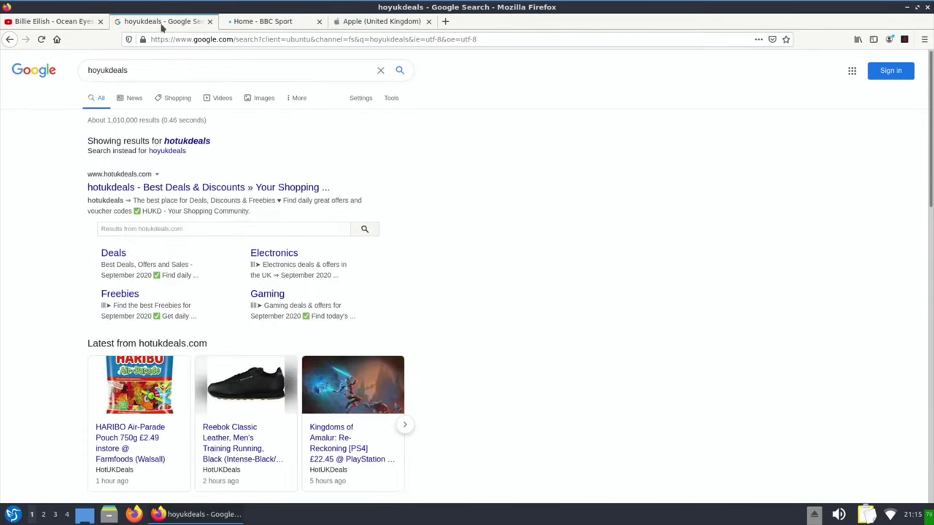
pyautogui.click(158, 189)
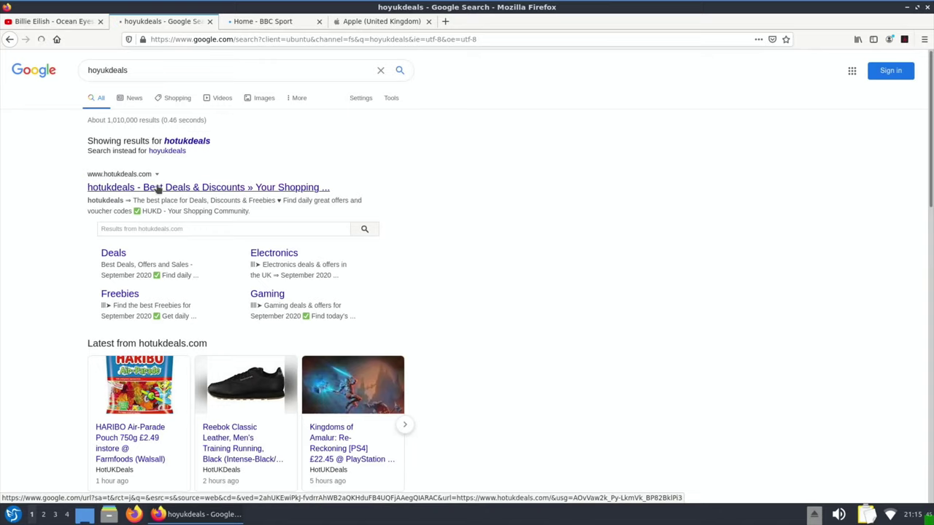
# Look through the hotukdeals highlights and the BBC Sport home page in their tabs, returning to the start of each page.
pyautogui.click(47, 22)
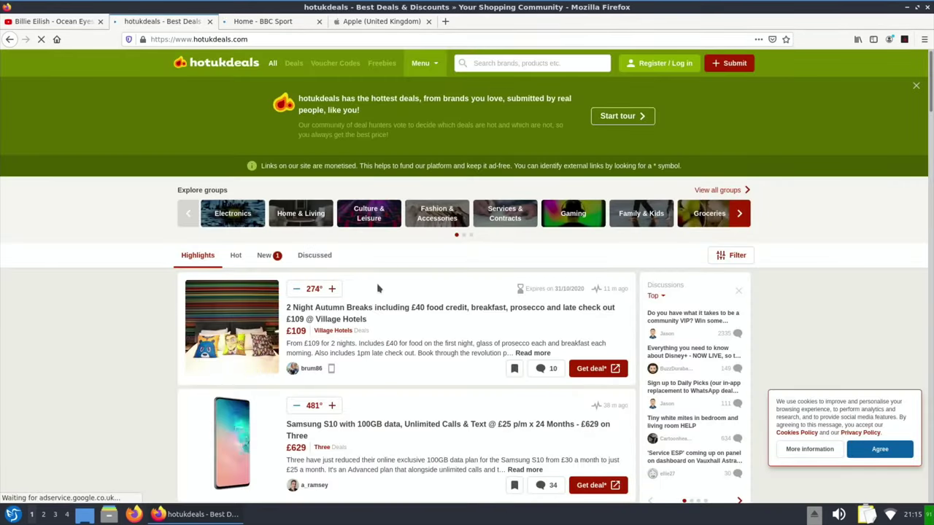
pyautogui.scroll(-15, 378, 289)
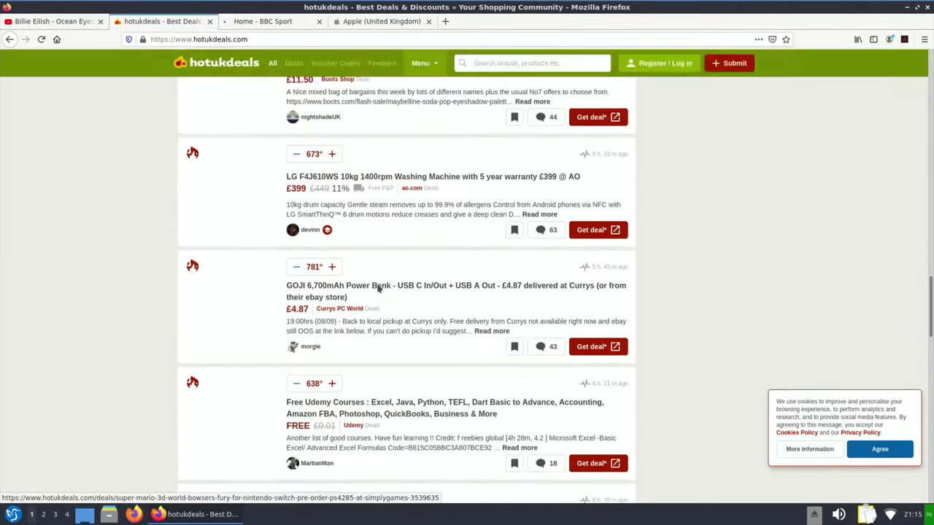
pyautogui.scroll(-10, 378, 288)
pyautogui.scroll(10, 378, 288)
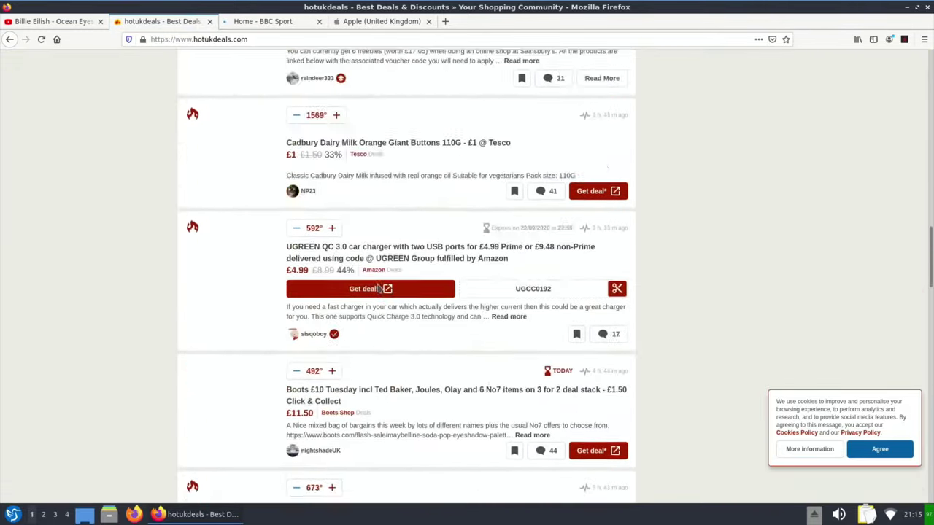
pyautogui.scroll(10, 378, 288)
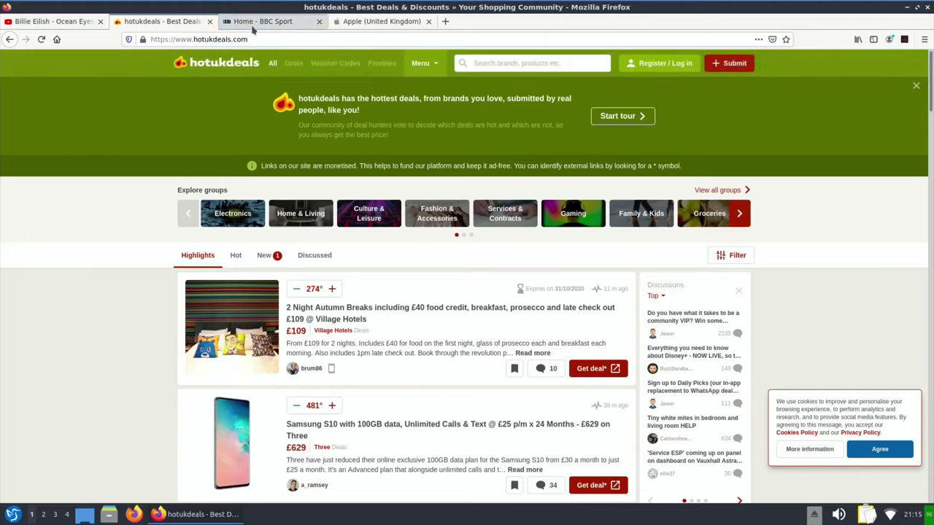
pyautogui.click(263, 21)
pyautogui.scroll(-10, 371, 338)
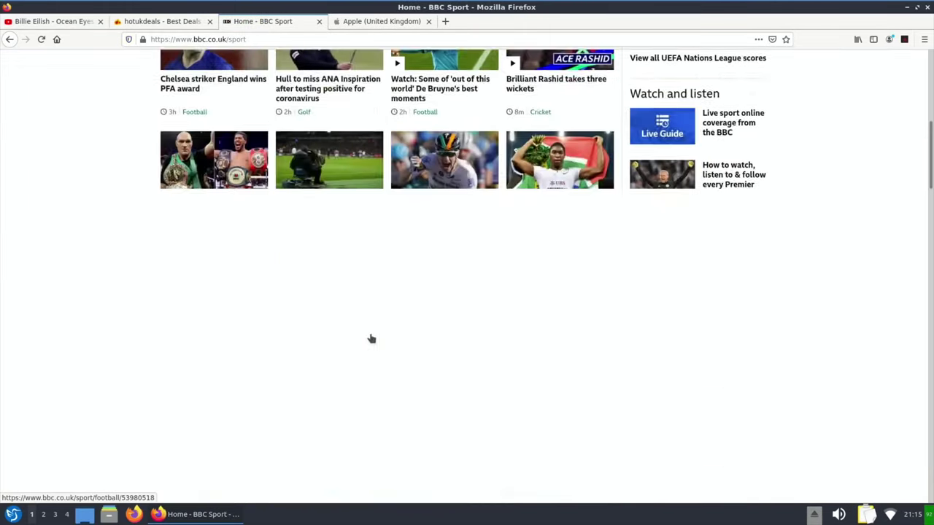
pyautogui.scroll(7, 371, 338)
pyautogui.scroll(5, 370, 338)
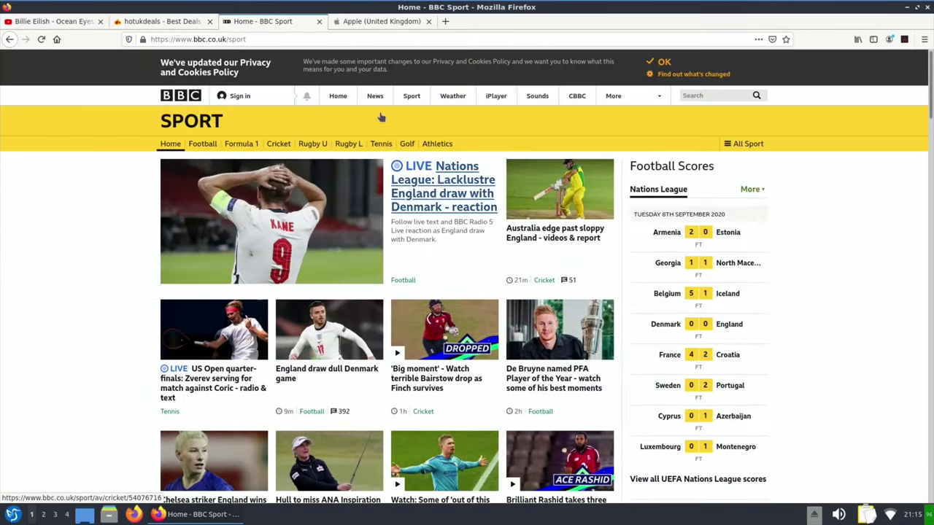
# Look through the Apple (United Kingdom) home page from the iPhone SE banner down to the footer and back.
pyautogui.click(379, 24)
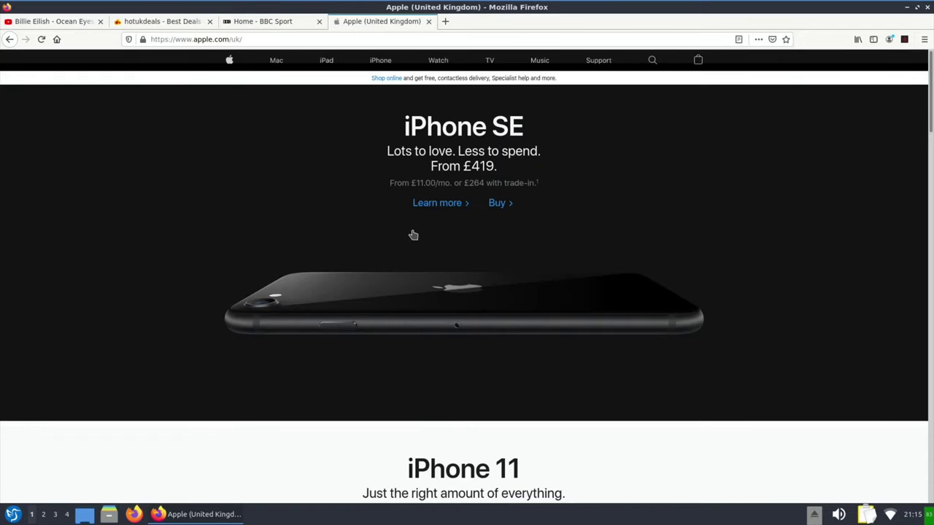
pyautogui.scroll(-15, 413, 235)
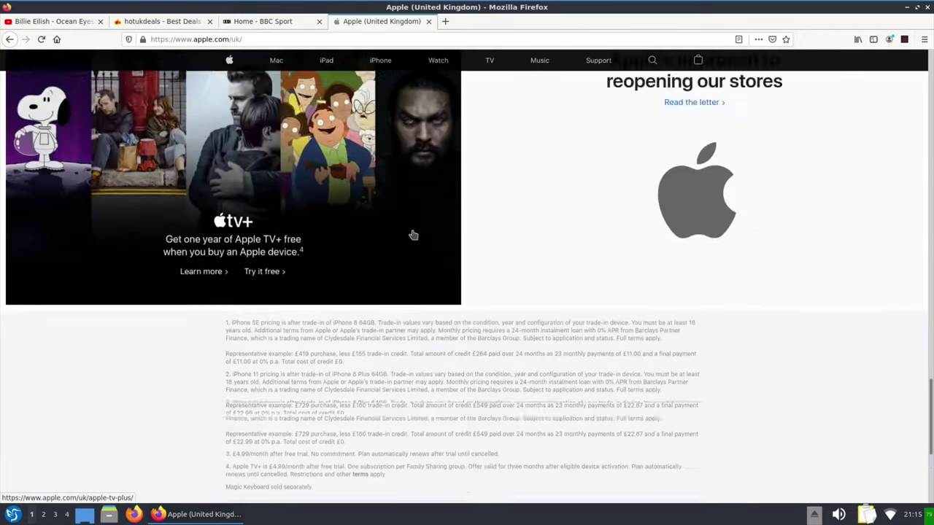
pyautogui.scroll(15, 414, 235)
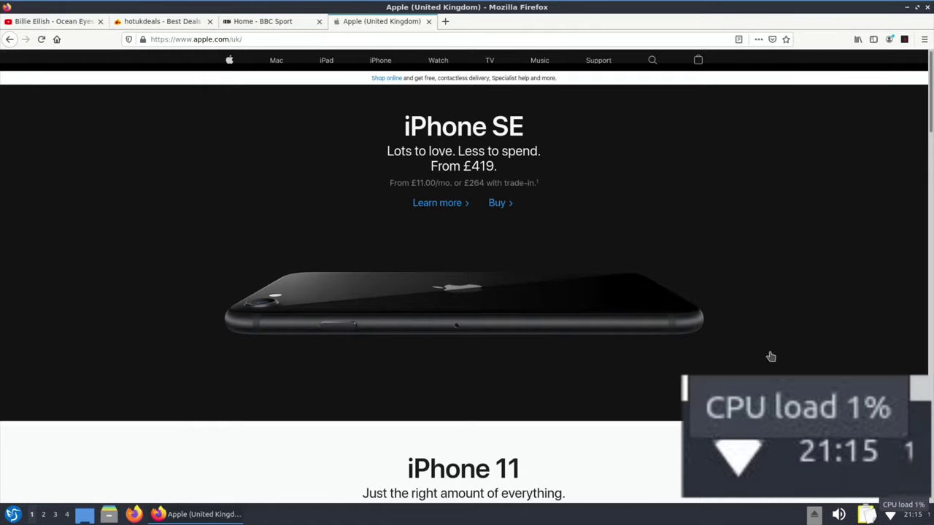
pyautogui.scroll(-15, 440, 280)
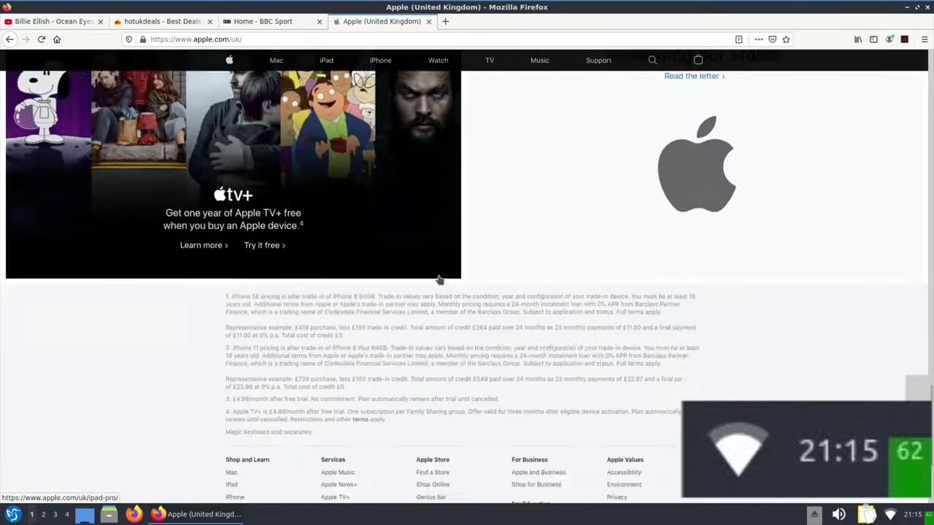
pyautogui.scroll(15, 440, 280)
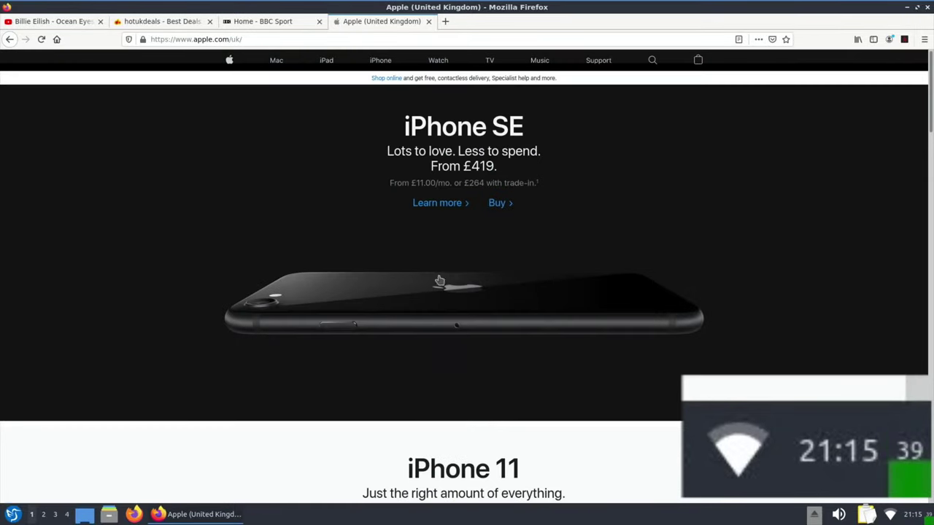
# Revisit the BBC Sport and hotukdeals tabs and look further down through their stories and deals.
pyautogui.click(263, 21)
pyautogui.scroll(-10, 322, 203)
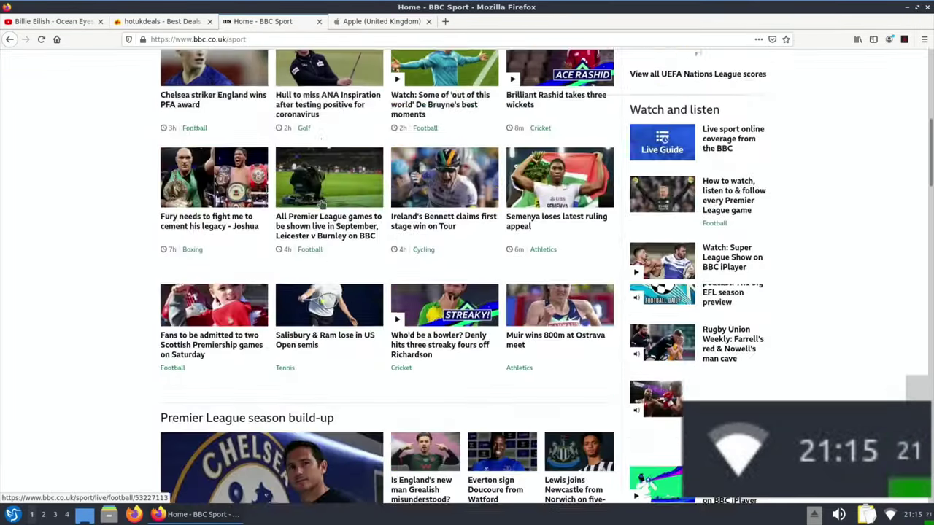
pyautogui.scroll(-10, 322, 204)
pyautogui.scroll(8, 322, 204)
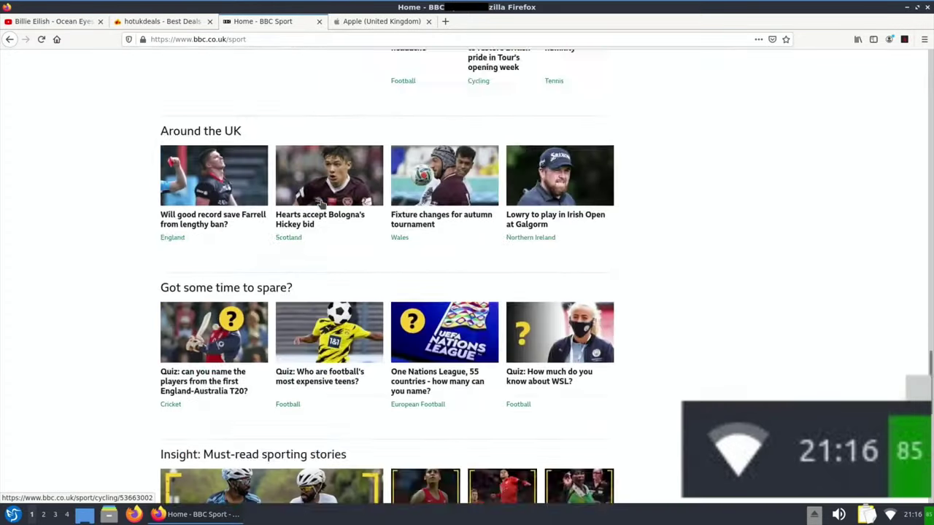
pyautogui.scroll(-10, 322, 204)
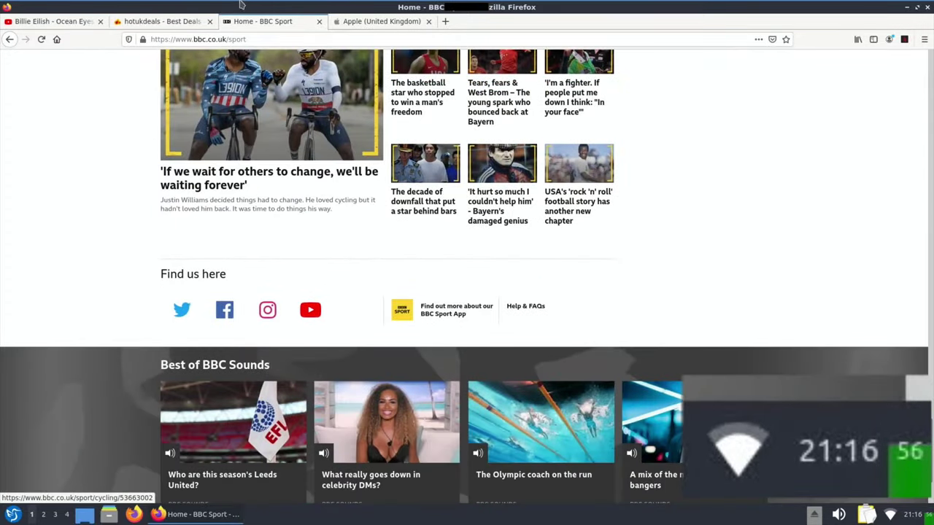
pyautogui.click(187, 24)
pyautogui.scroll(-10, 288, 173)
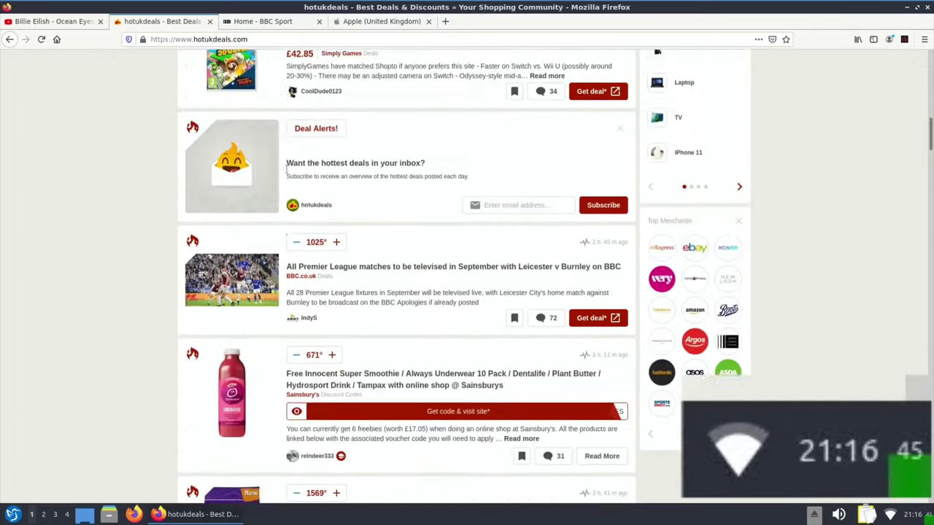
pyautogui.scroll(-10, 288, 174)
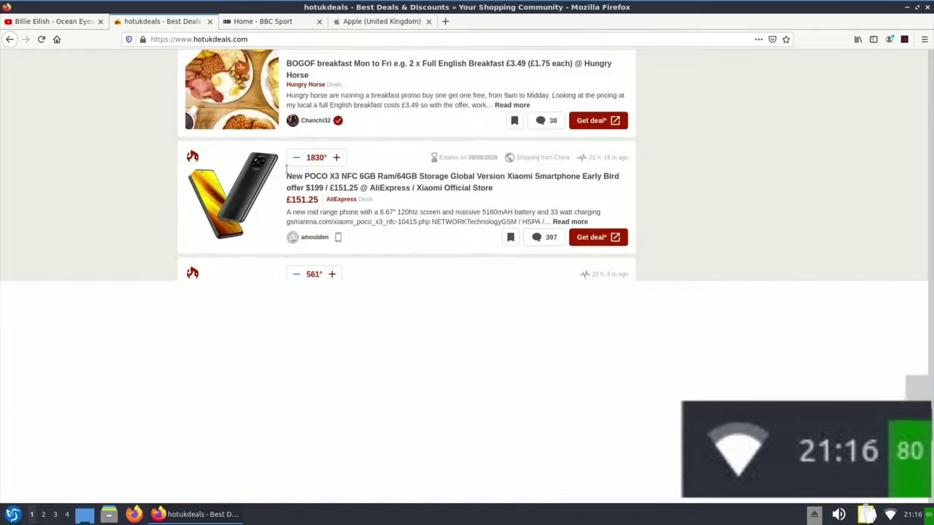
pyautogui.scroll(-15, 287, 173)
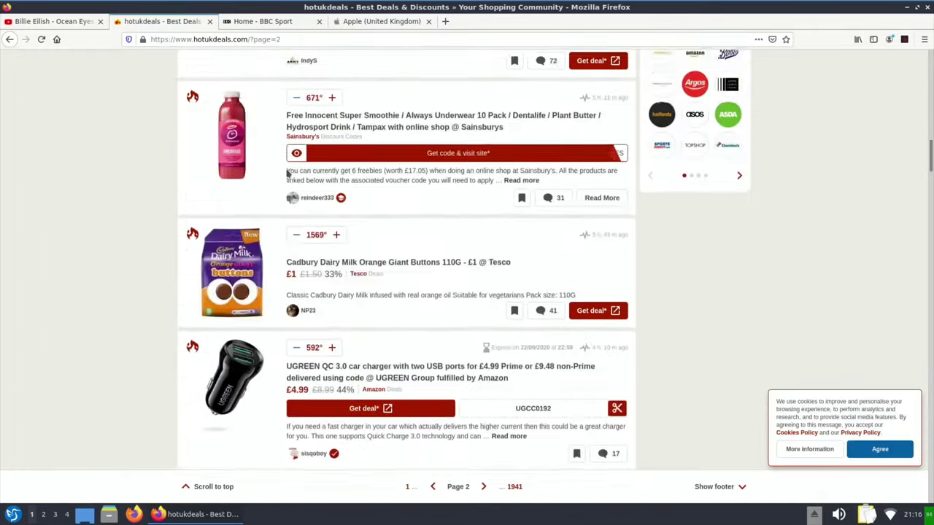
pyautogui.scroll(10, 288, 173)
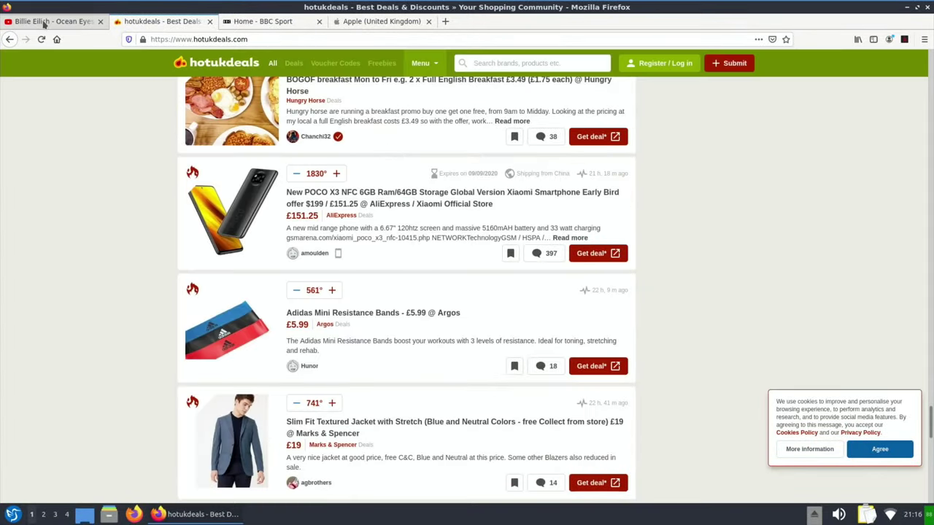
# Look over the Billie Eilish - Ocean Eyes video page and quit Firefox, closing all four tabs.
pyautogui.click(51, 21)
pyautogui.scroll(-15, 226, 253)
pyautogui.scroll(15, 226, 252)
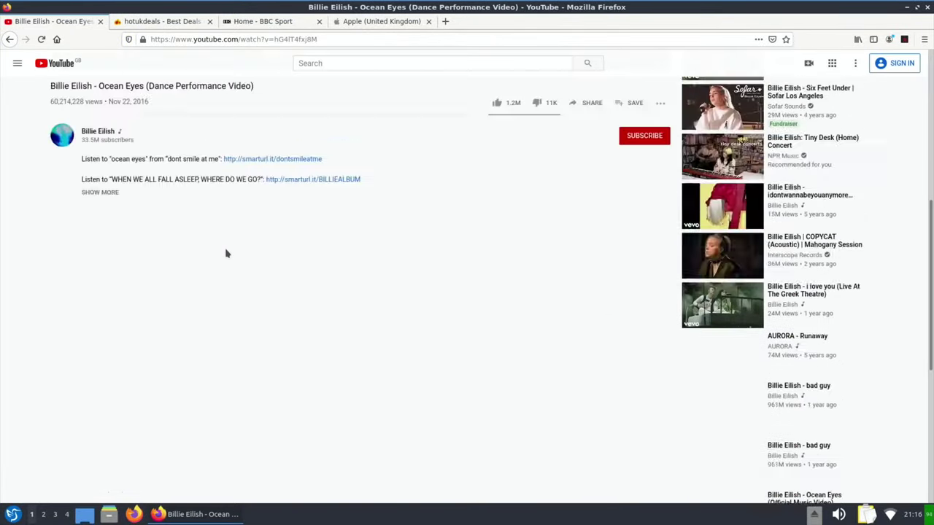
pyautogui.click(928, 6)
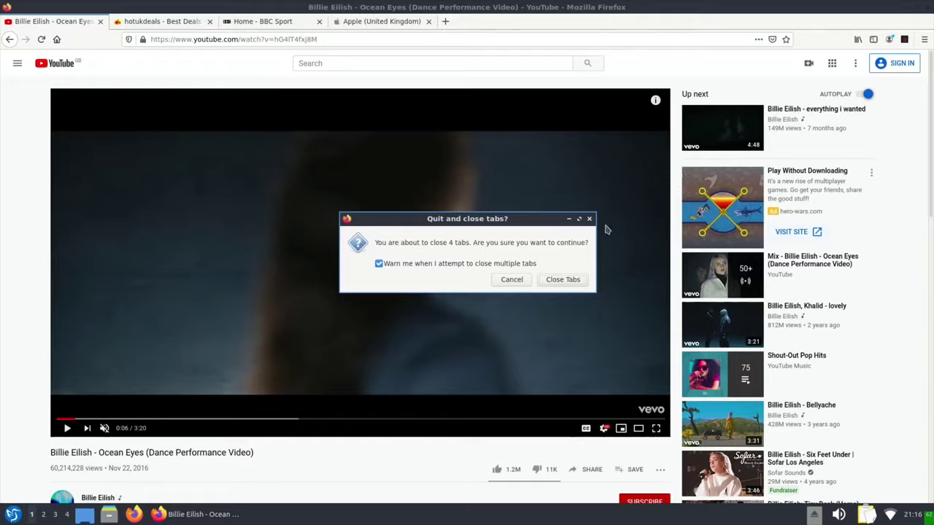
pyautogui.click(568, 281)
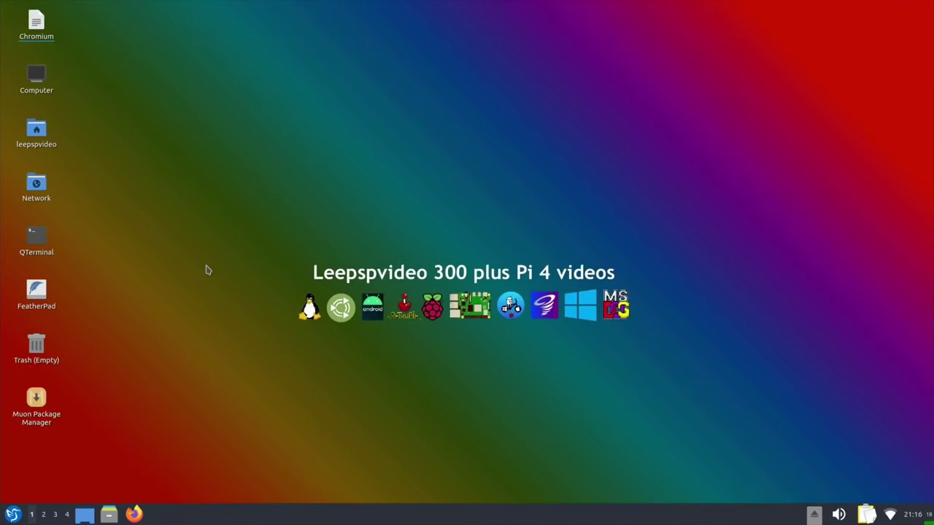